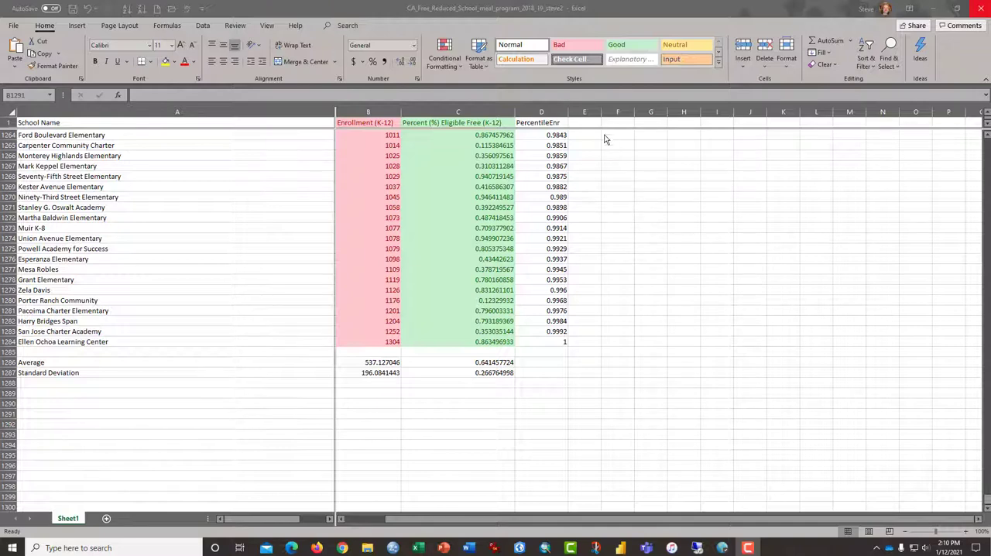
Add the header PercentileFL in cell E1 and widen column E to fit it.
left_click(585, 123)
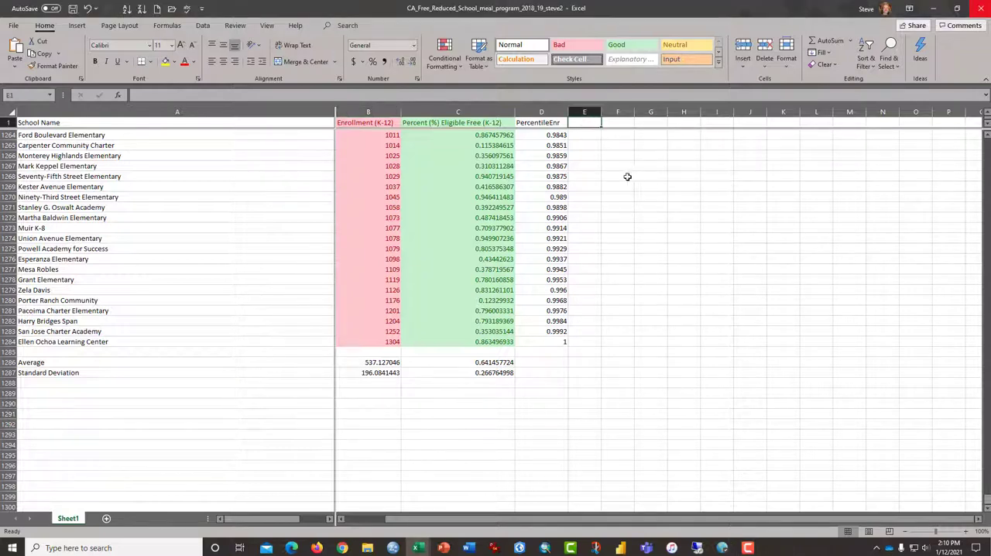
left_click_drag(601, 112, 619, 113)
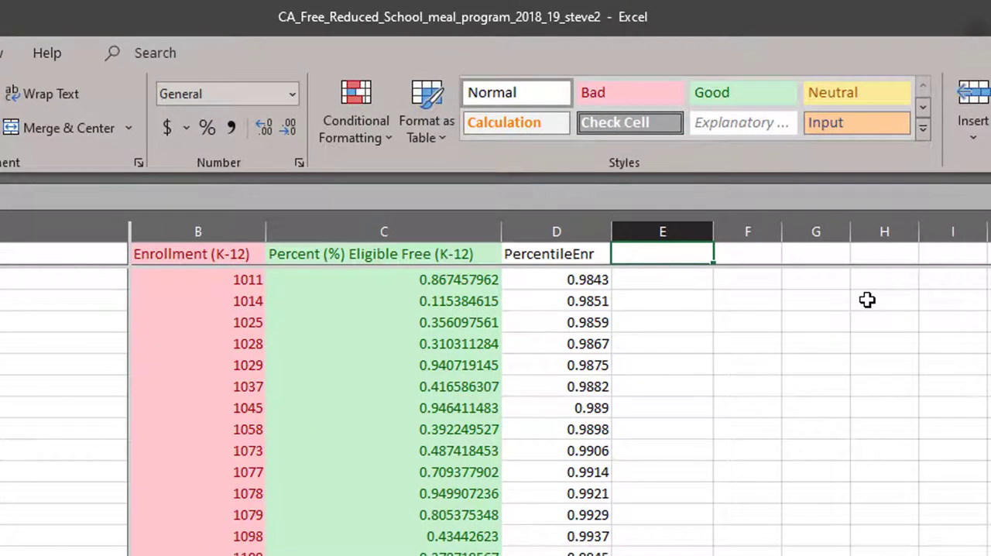
type("Perce")
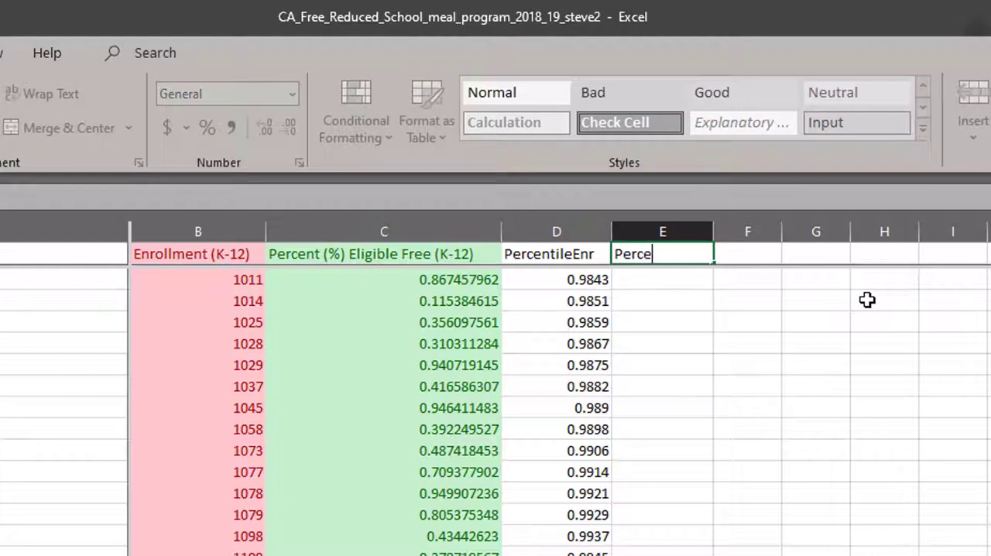
type("ntile")
key("BackSpace")
type("FR")
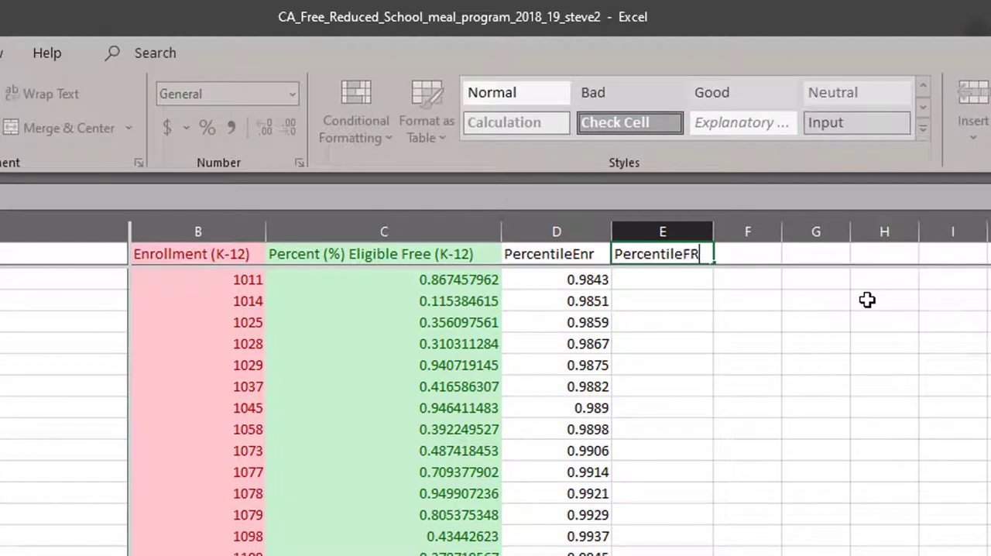
key("BackSpace")
type("L")
key("Return")
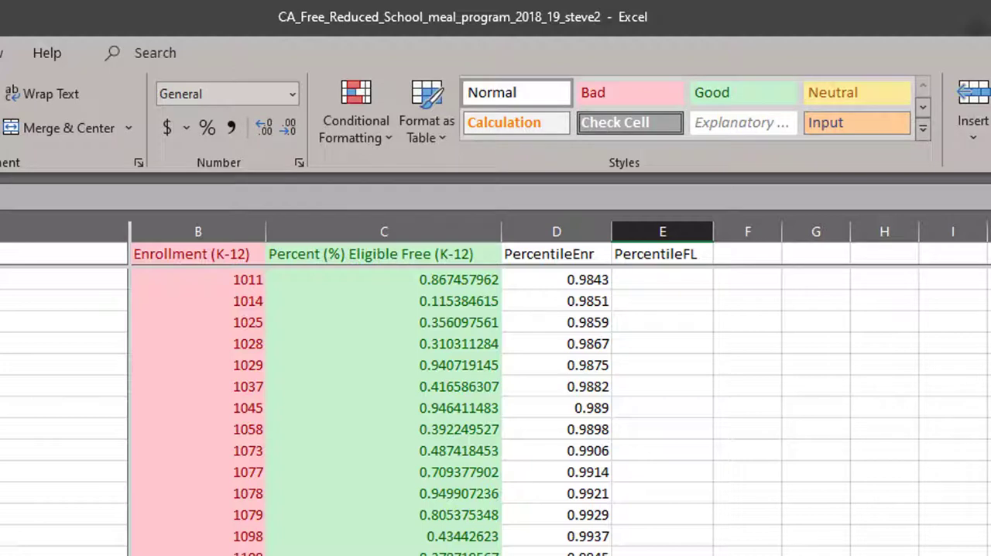
Copy the enrollment percentile formula from D1284 into cell E1284.
key("Left")
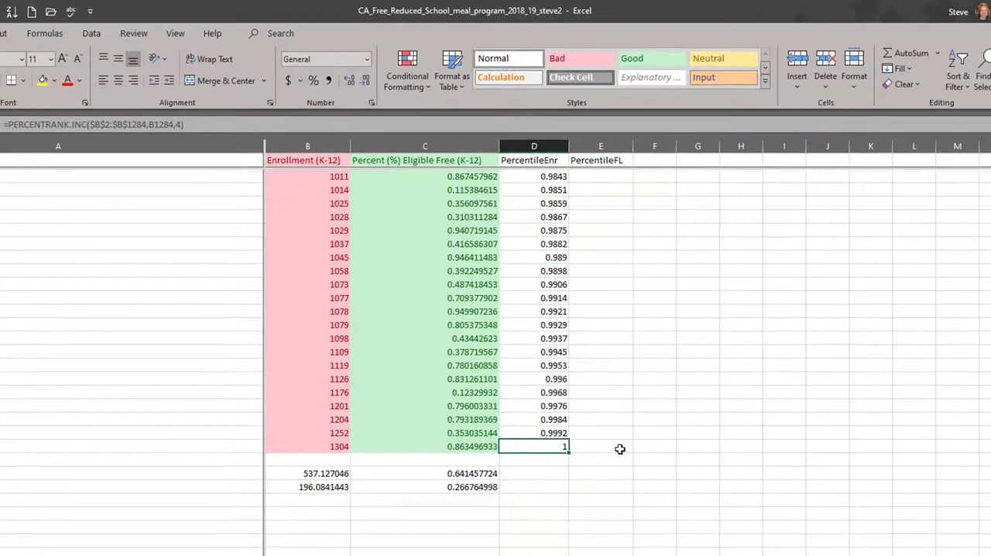
key("ctrl+c")
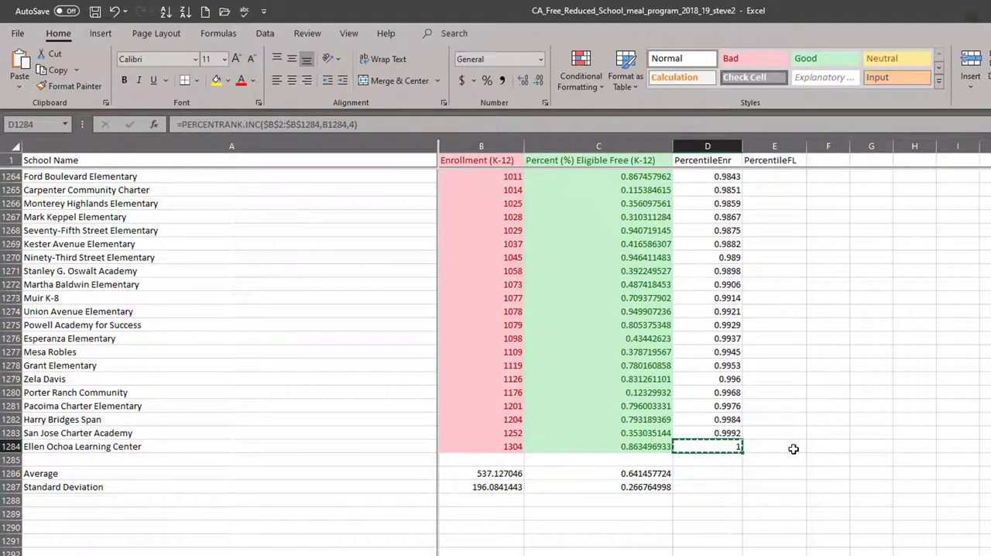
left_click(794, 449)
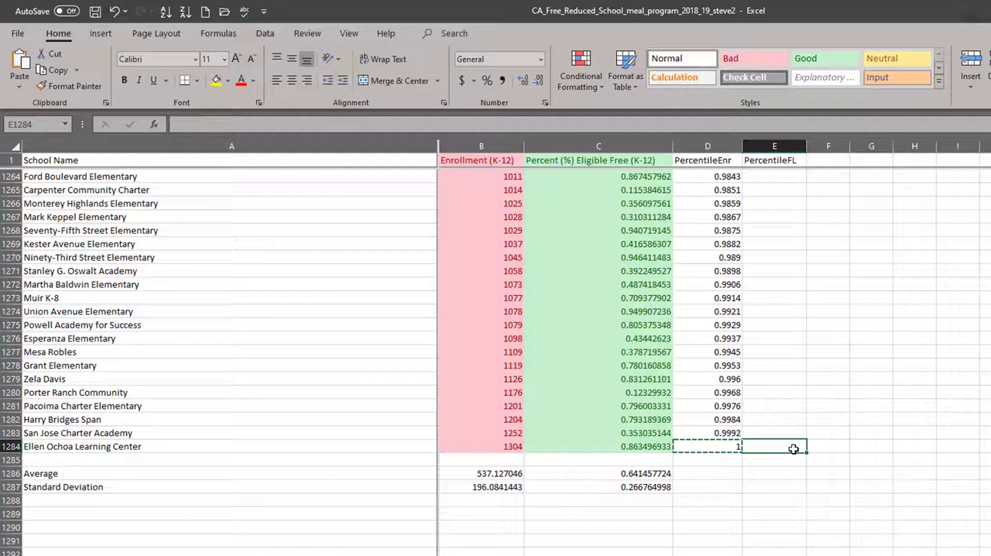
key("Return")
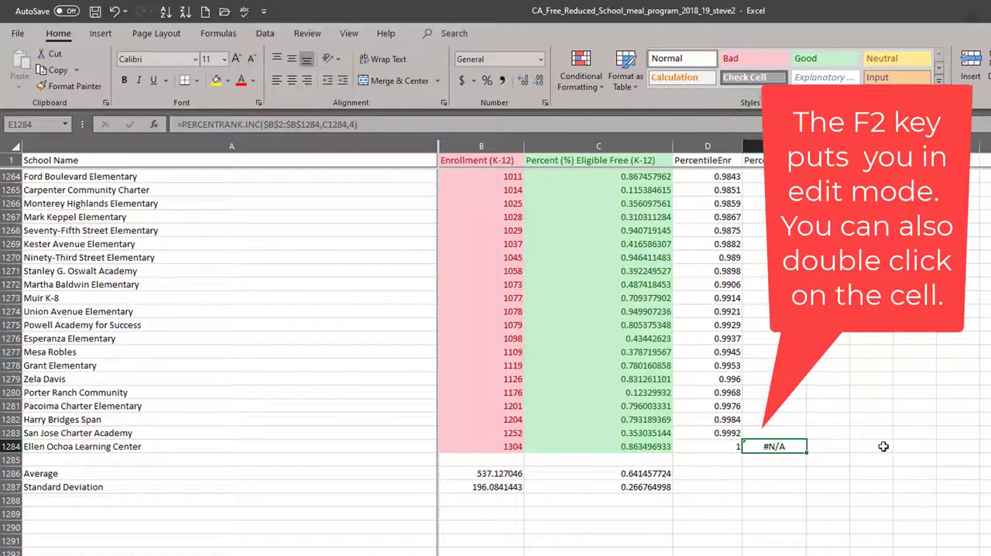
Change the PERCENTRANK.INC range in E1284 to $C$2:$C$1284 so it ranks the Percent Eligible Free column.
key("F2")
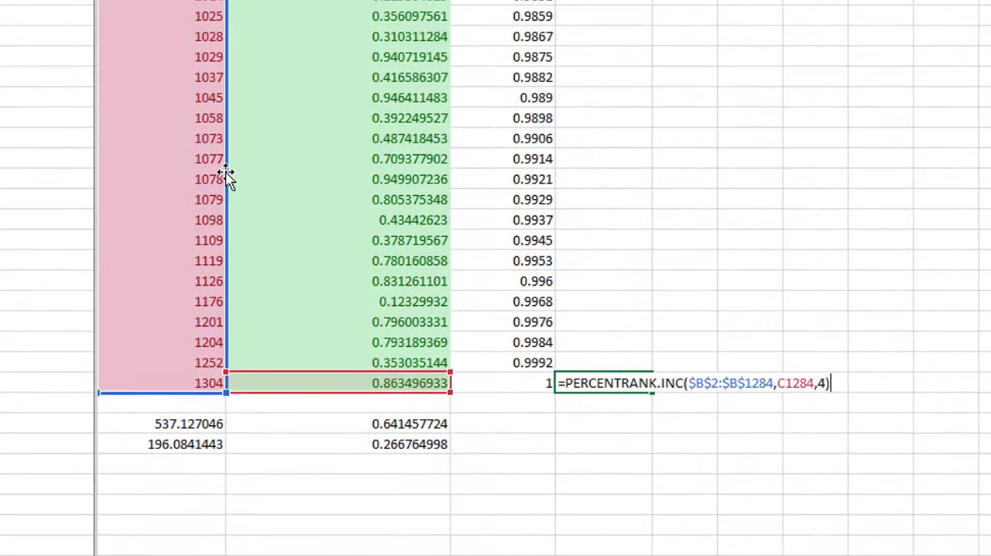
left_click_drag(226, 172, 238, 172)
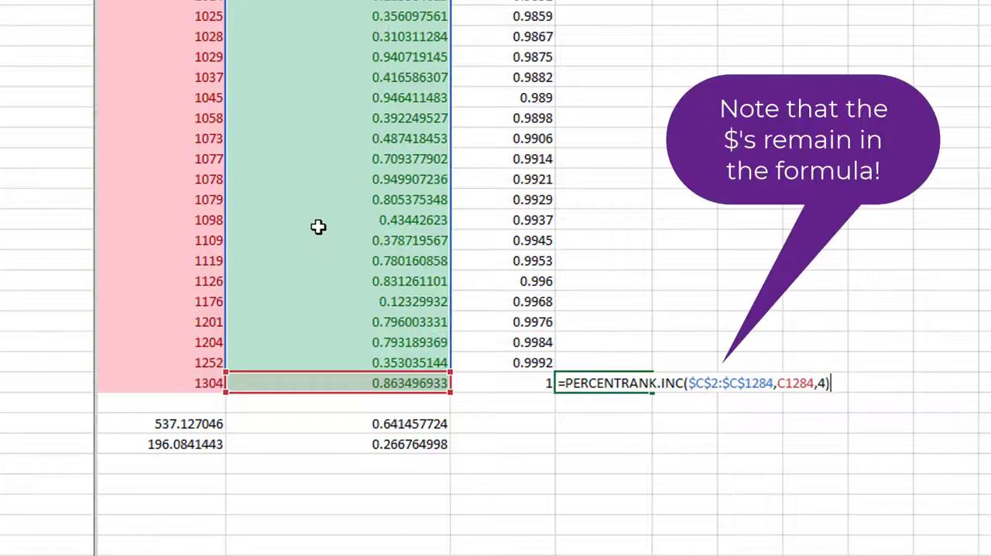
key("Return")
key("Up")
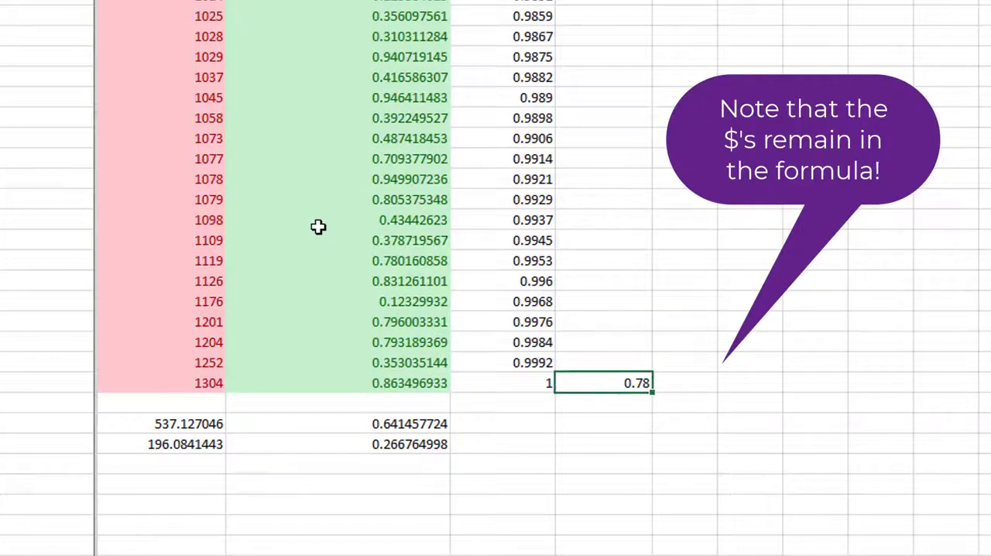
Review the enrollment, percent eligible free and percentile values across row 1284.
key("shift+Left")
key("shift+Left")
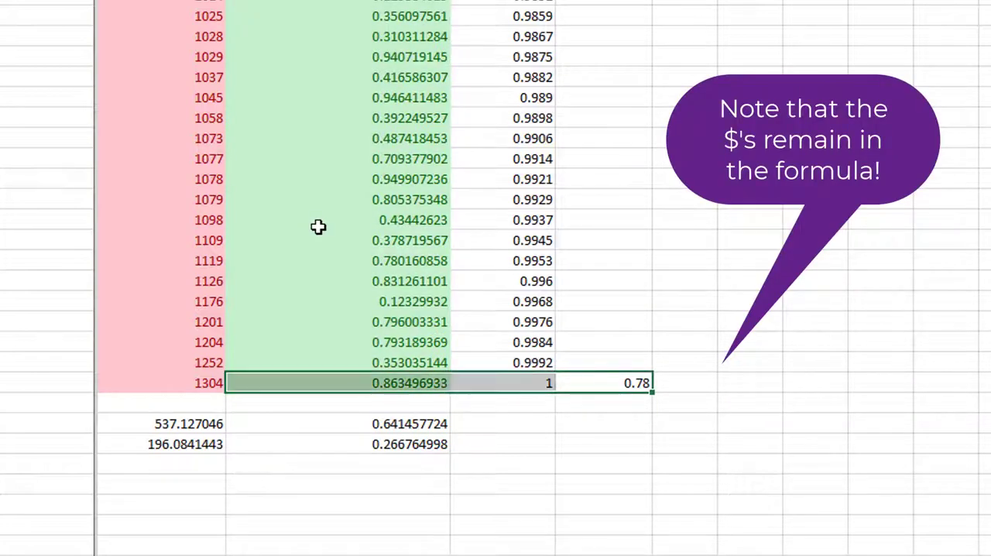
key("shift+Left")
key("shift+Right")
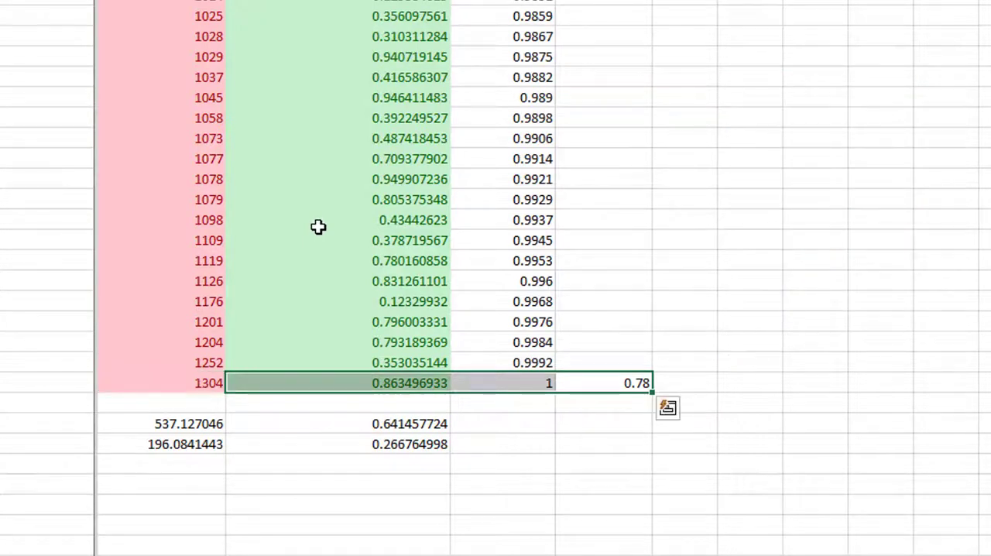
key("shift+Left")
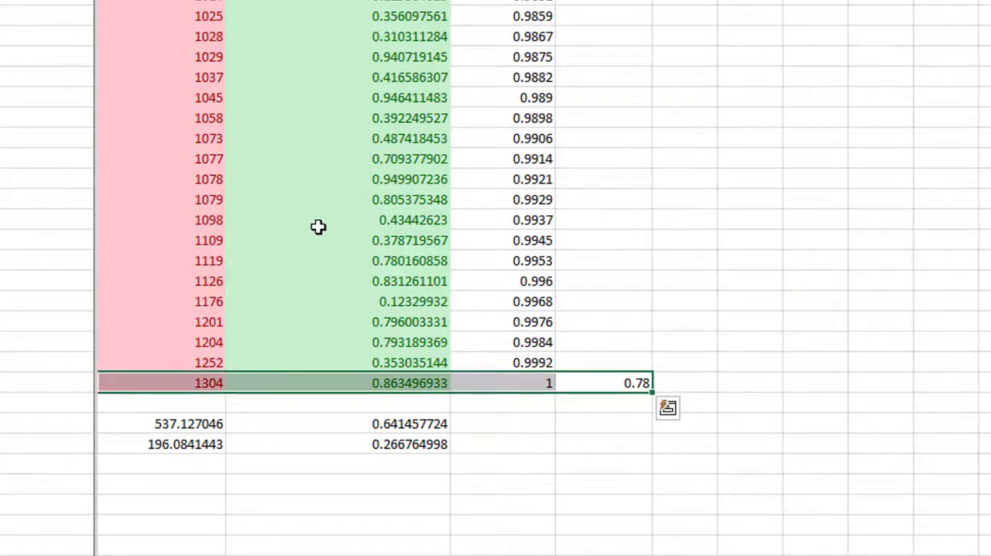
key("shift+Right")
key("Right")
key("Left")
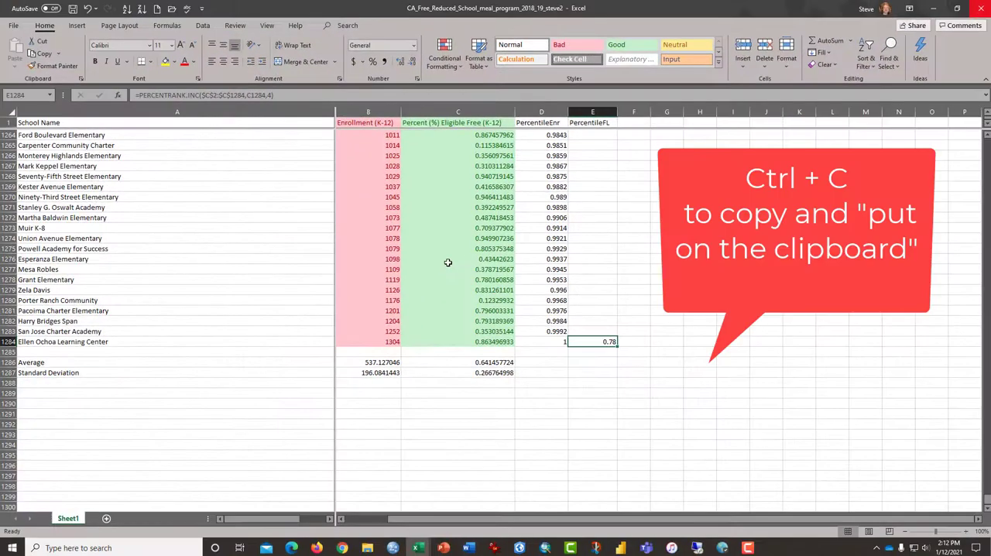
Copy the E1284 formula to every school row up to E2 and apply the Good cell style to the PercentileFL values.
key("ctrl+c")
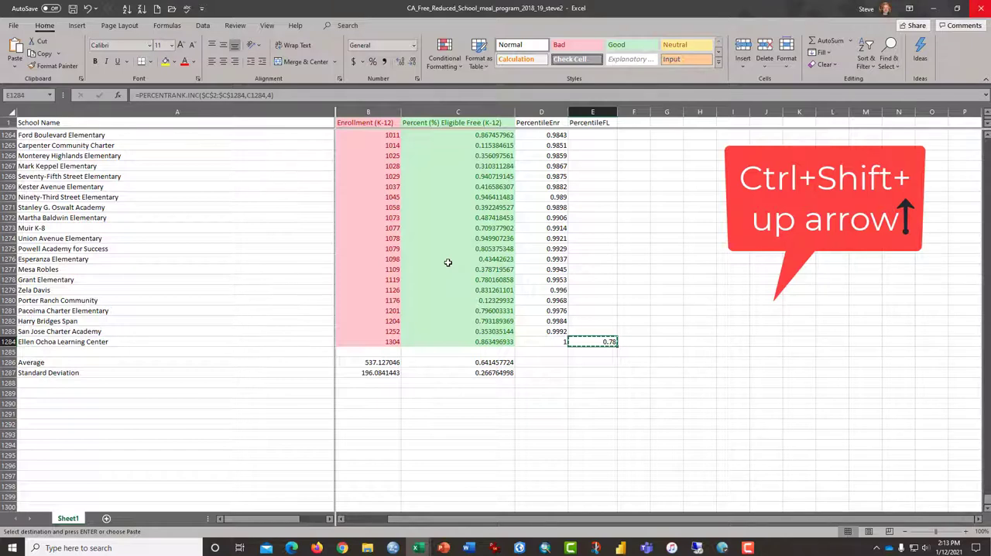
key("ctrl+shift+Up")
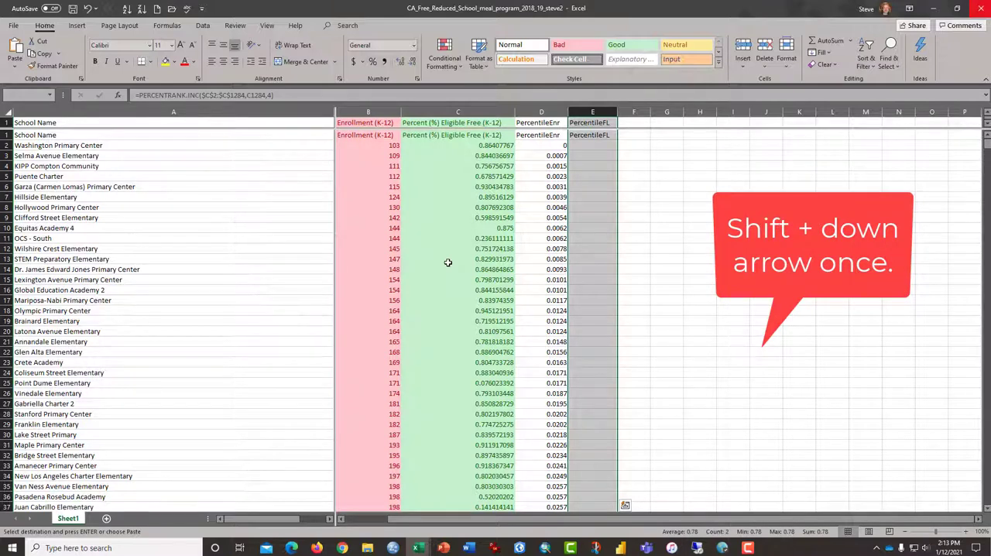
key("shift+Down")
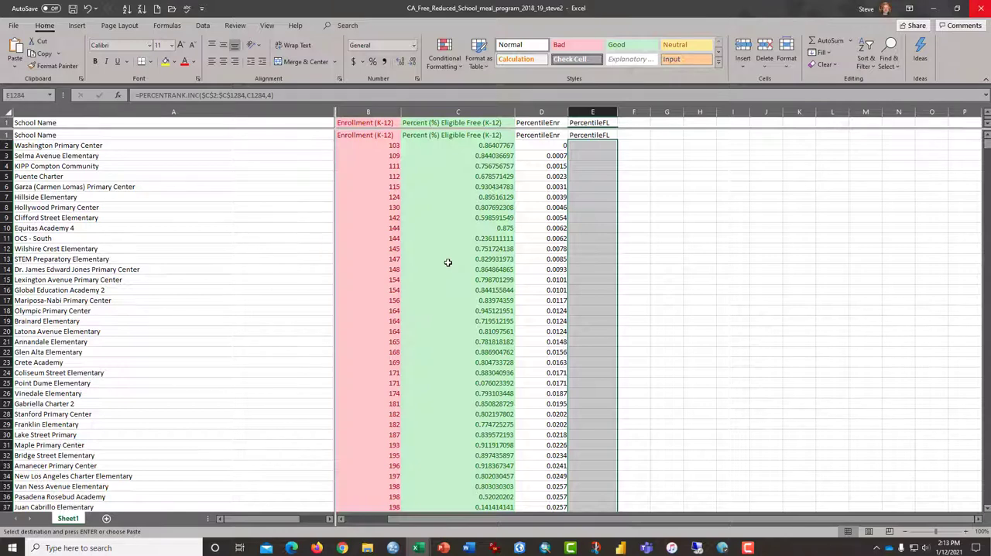
key("Return")
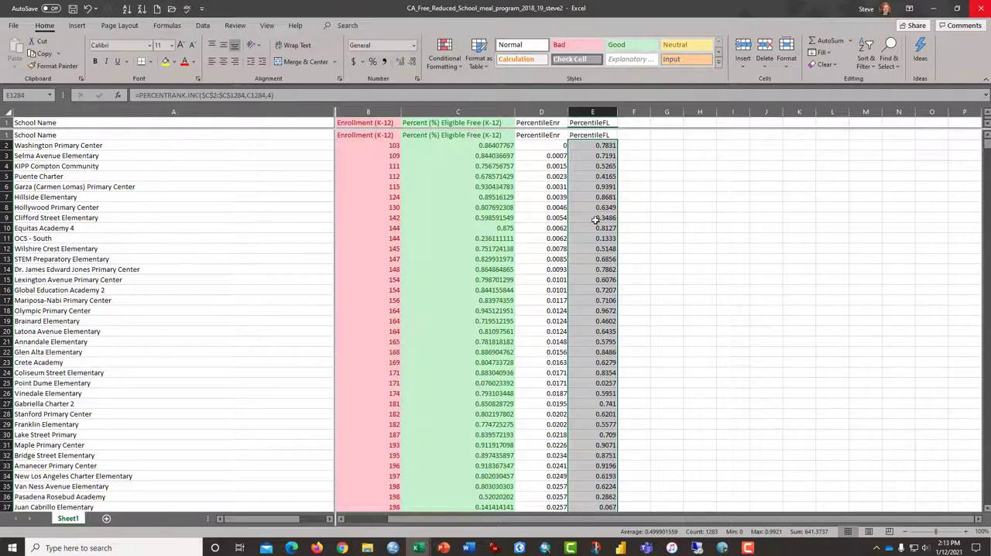
left_click(635, 47)
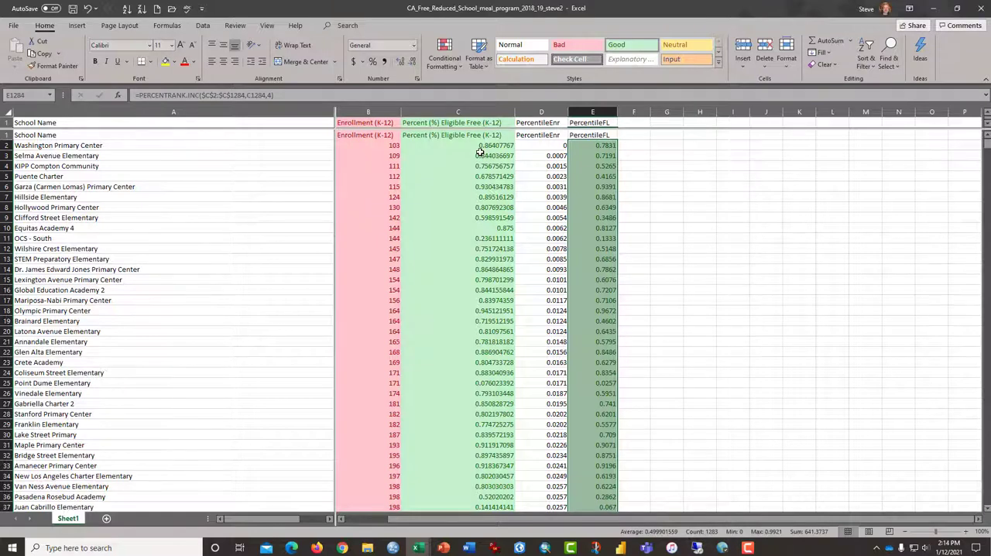
Sort the school data in ascending order by Percent (%) Eligible Free (K-12).
key("Up")
key("ctrl+Up")
key("Left")
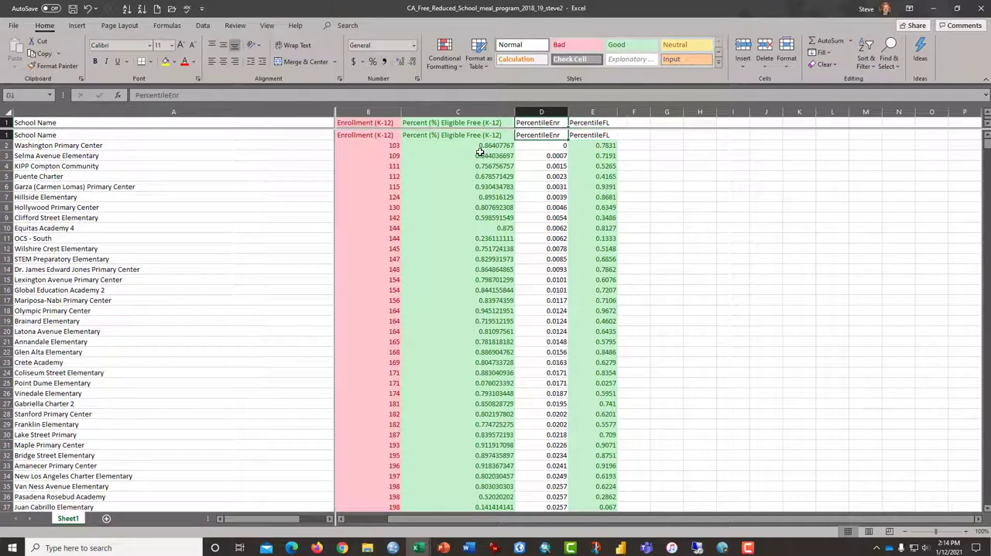
key("Left")
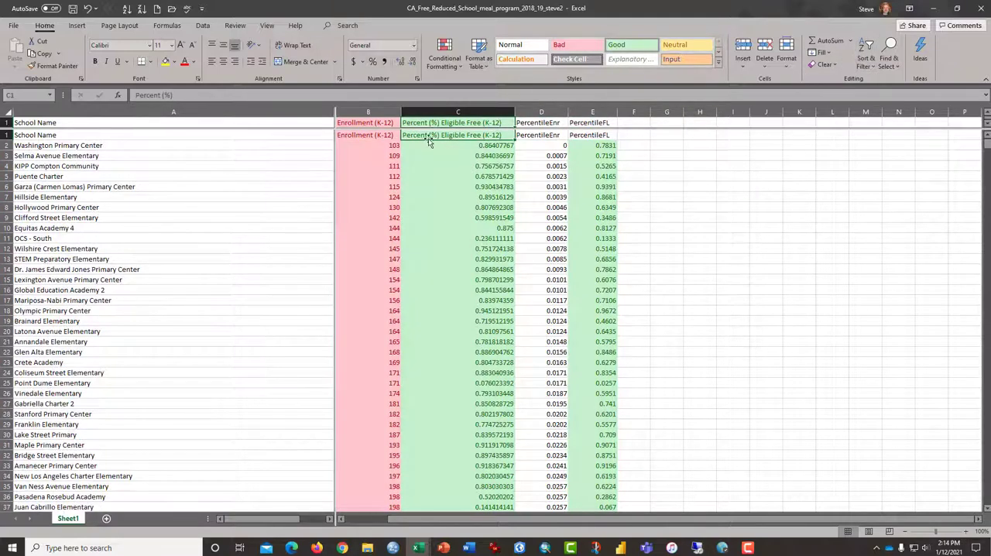
left_click(868, 66)
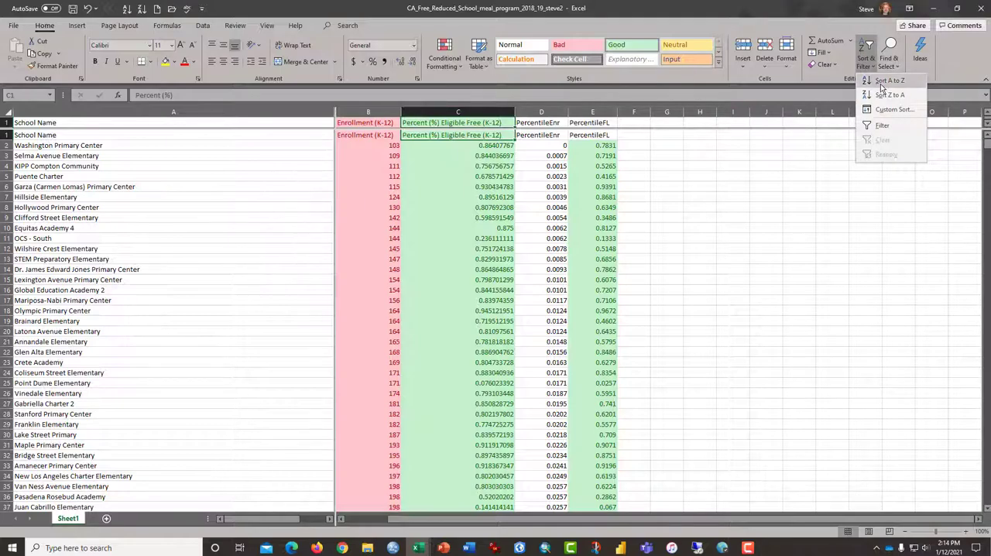
left_click(881, 82)
Examine the first and last rows of the sorted data, comparing the lowest and highest percent eligible free values with their PercentileFL ranks.
left_click(497, 147)
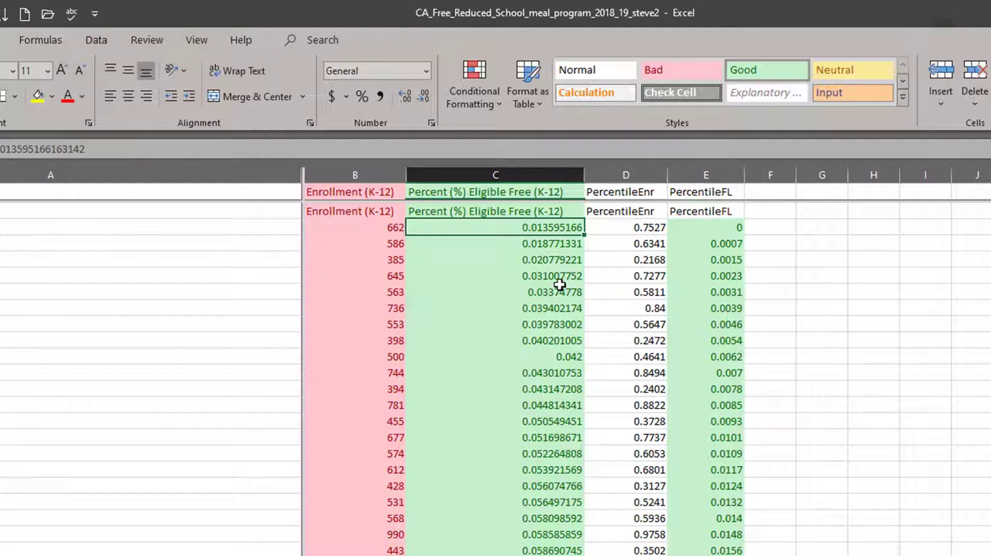
key("Right")
key("Right")
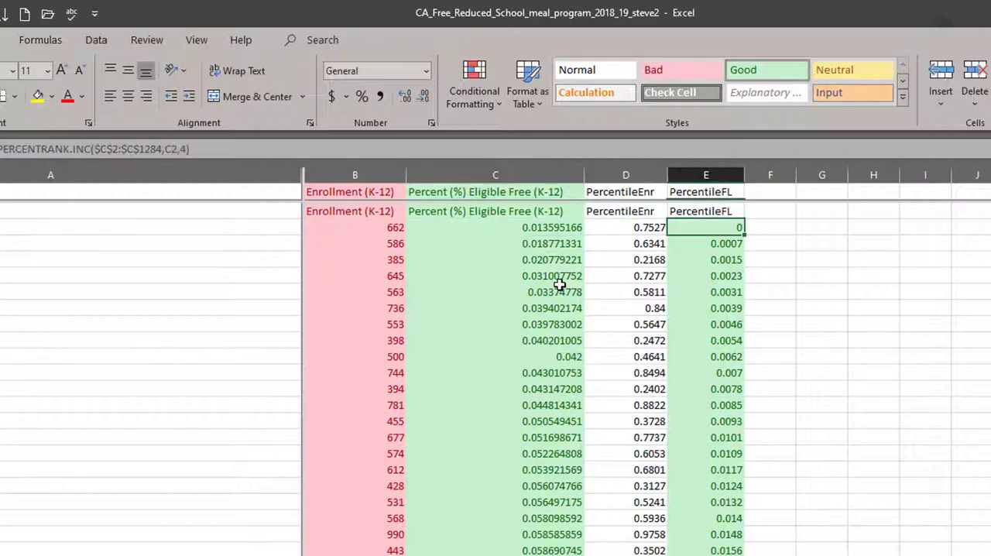
key("shift+Down")
left_click(559, 285)
key("ctrl+Down")
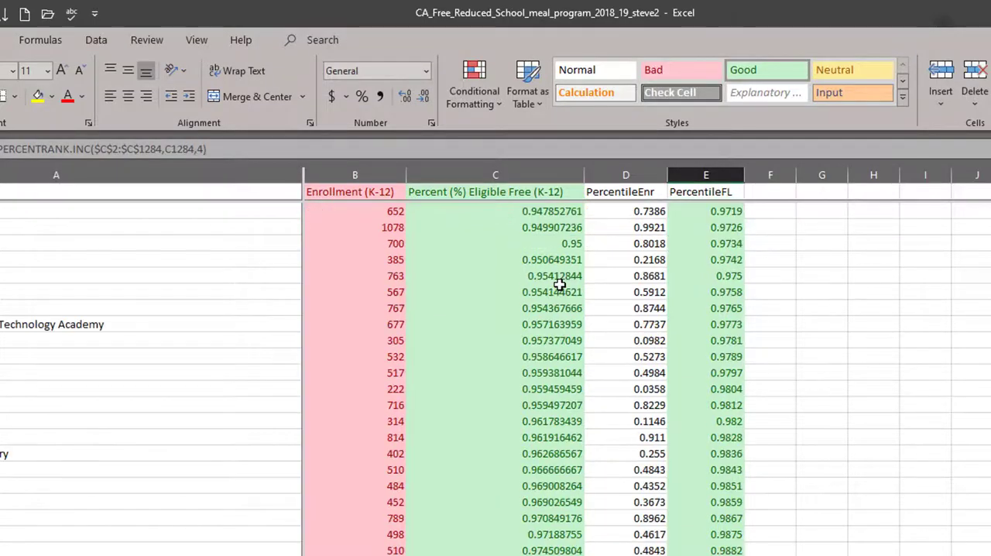
key("shift+Up")
key("shift+Up")
key("shift+Up")
key("shift+Up")
key("shift+Up")
key("shift+Up")
key("shift+Up")
key("shift+Up")
key("shift+Up")
key("shift+Up")
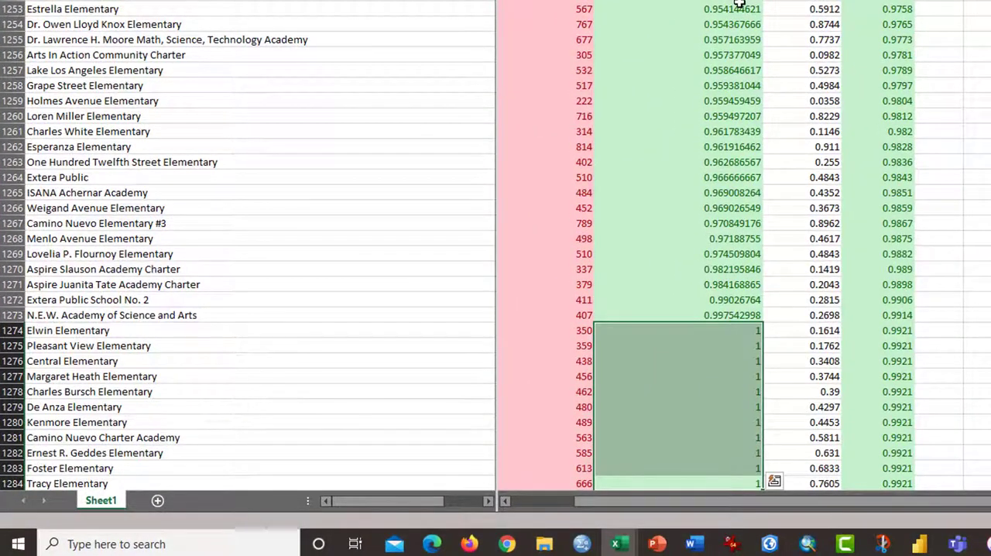
key("shift+space")
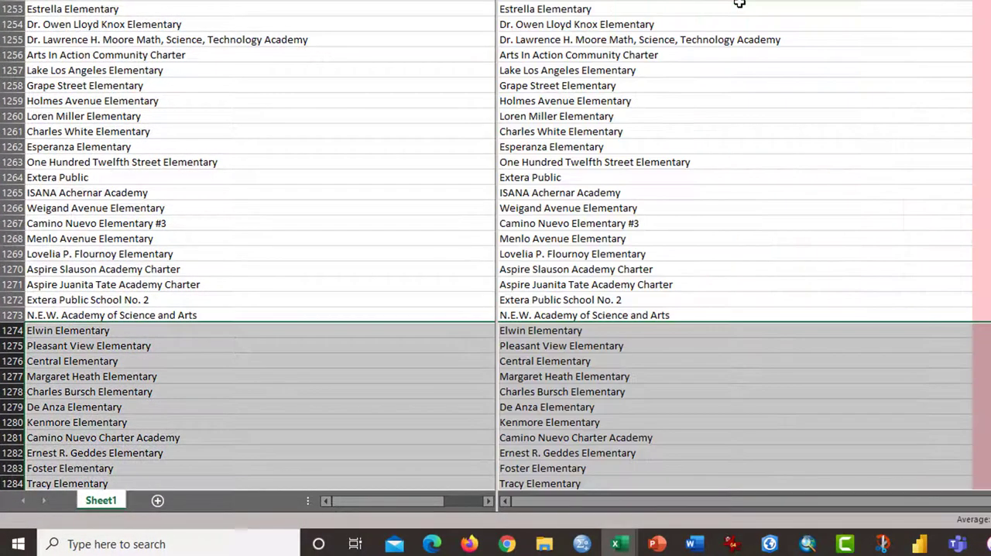
key("Right")
key("Up")
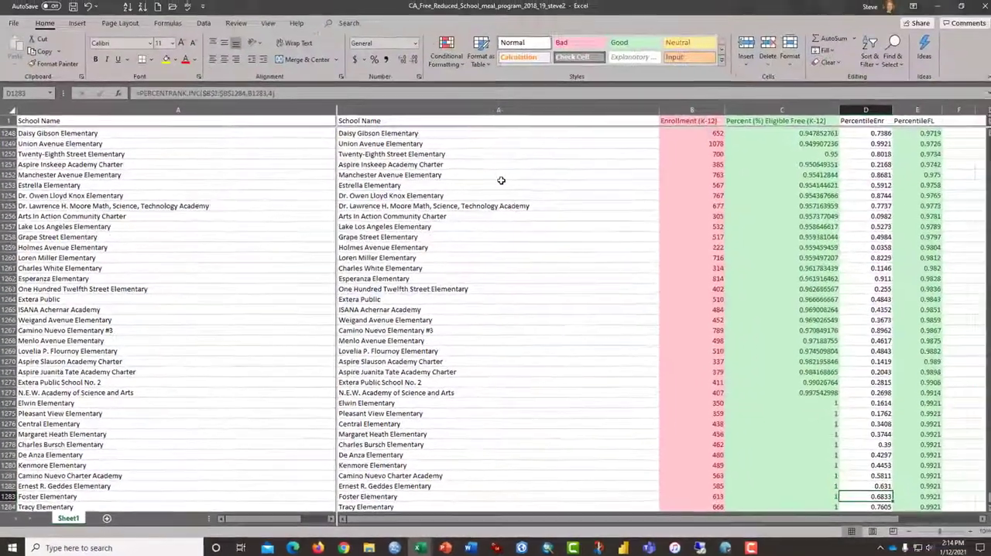
Check the PercentileFL values in E1274:E1284 for the schools tied at the highest percent eligible free.
key("Up")
key("Up")
key("Up")
key("Up")
key("Up")
key("Up")
key("Up")
key("Up")
key("Left")
key("Up")
key("Right")
key("Right")
key("Right")
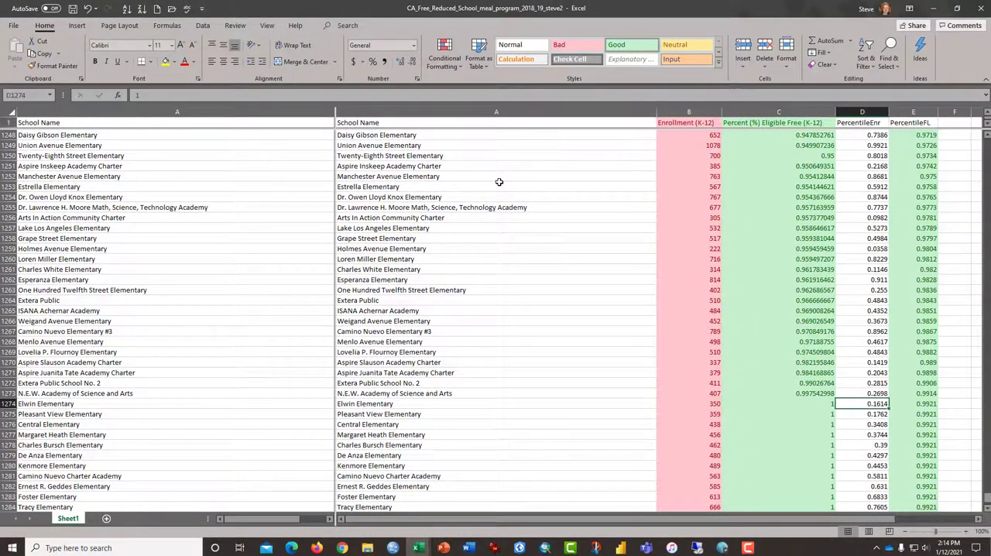
key("Right")
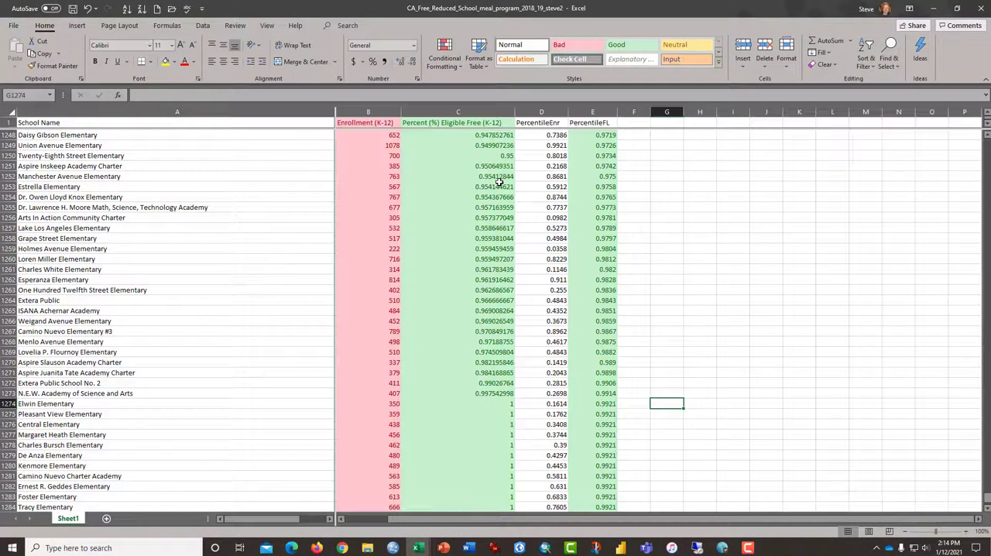
key("Left")
key("Left")
key("ctrl+shift+Down")
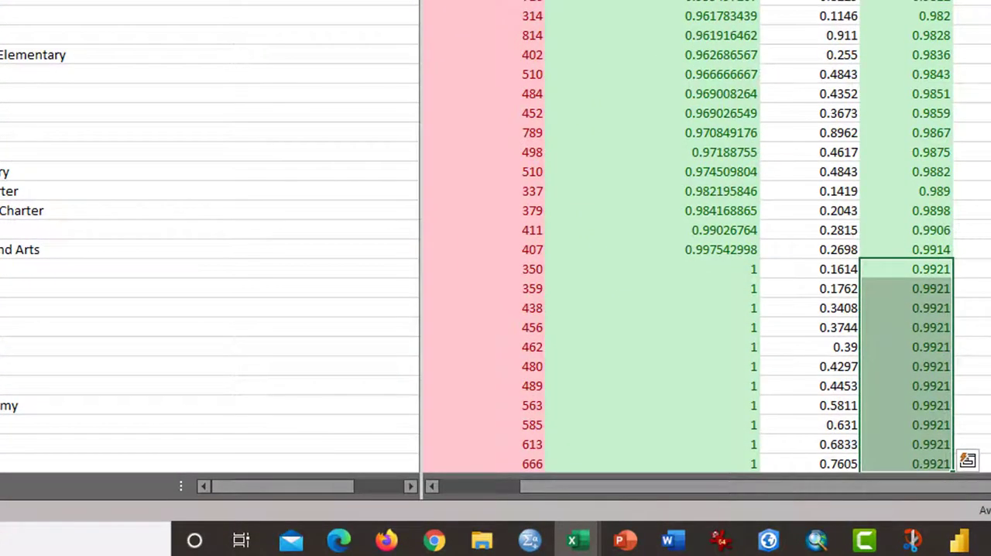
key("Down")
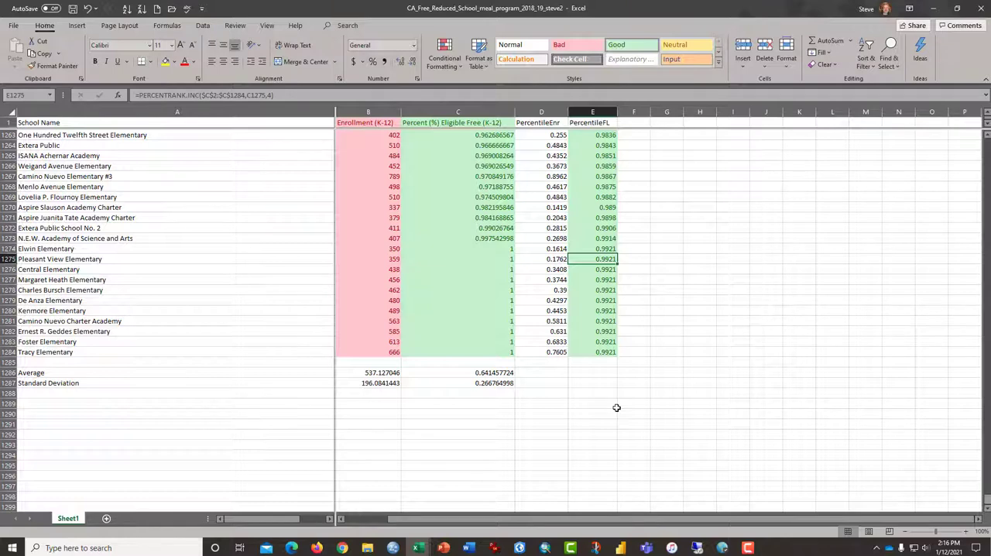
Add the header StndEnrol in cell F1, beside PercentileFL.
key("ctrl+Up")
key("Right")
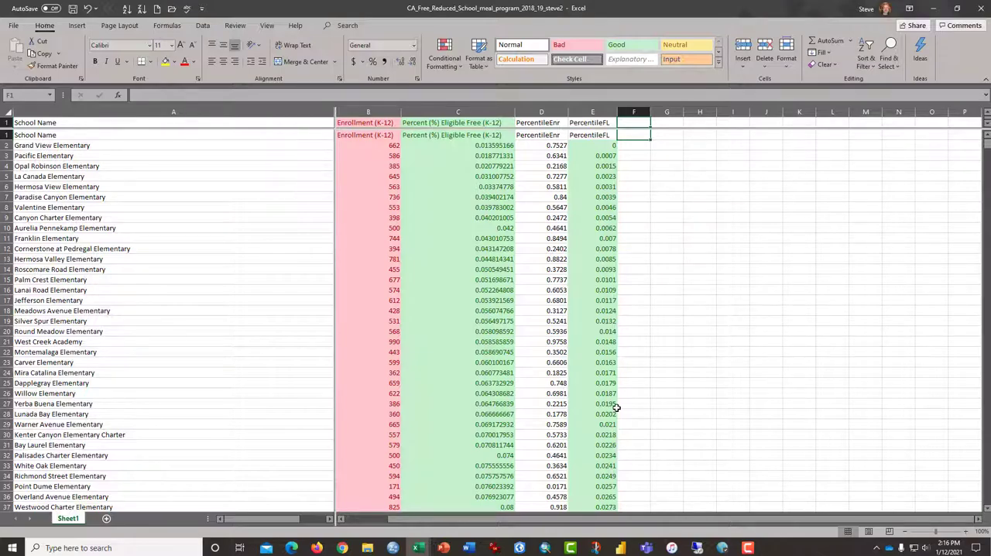
type("Stn")
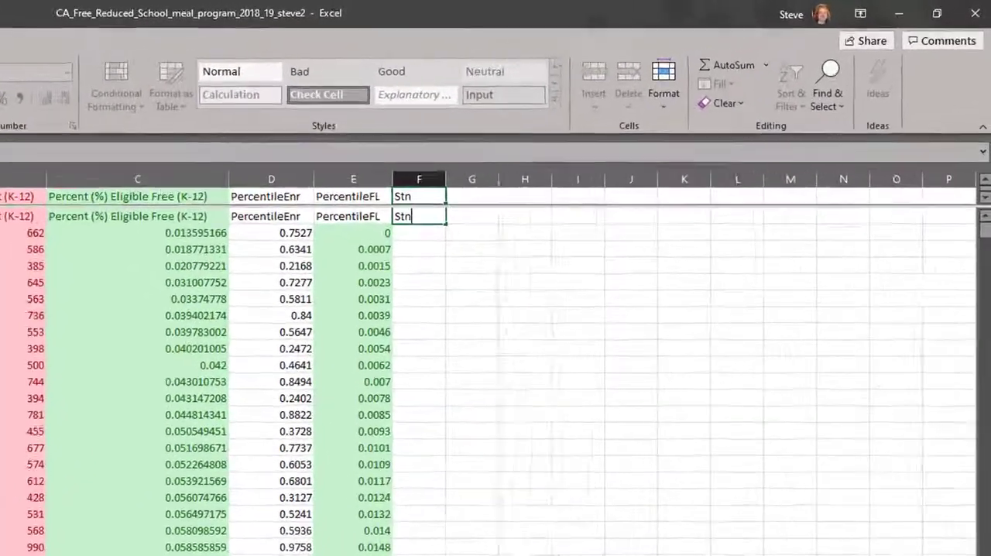
type("dEnro")
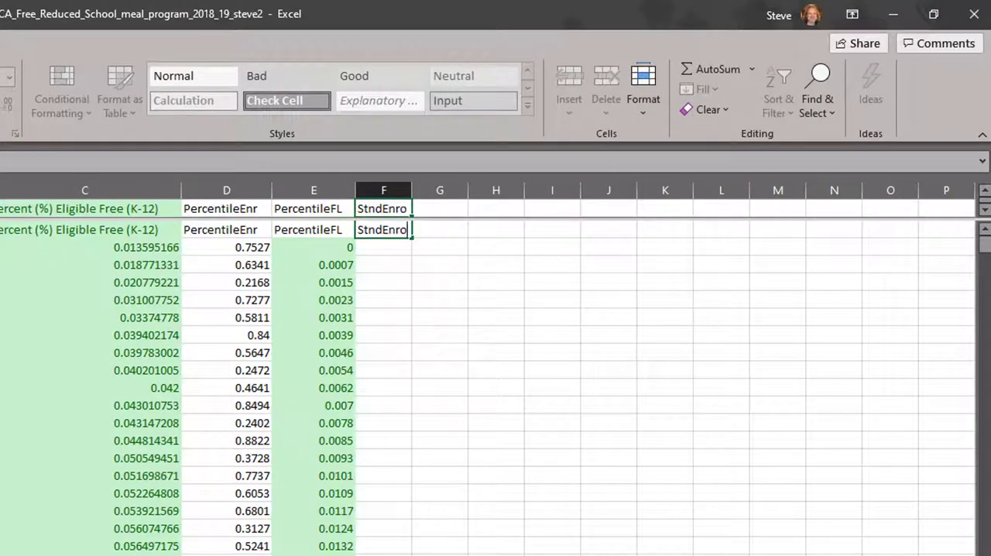
type("l")
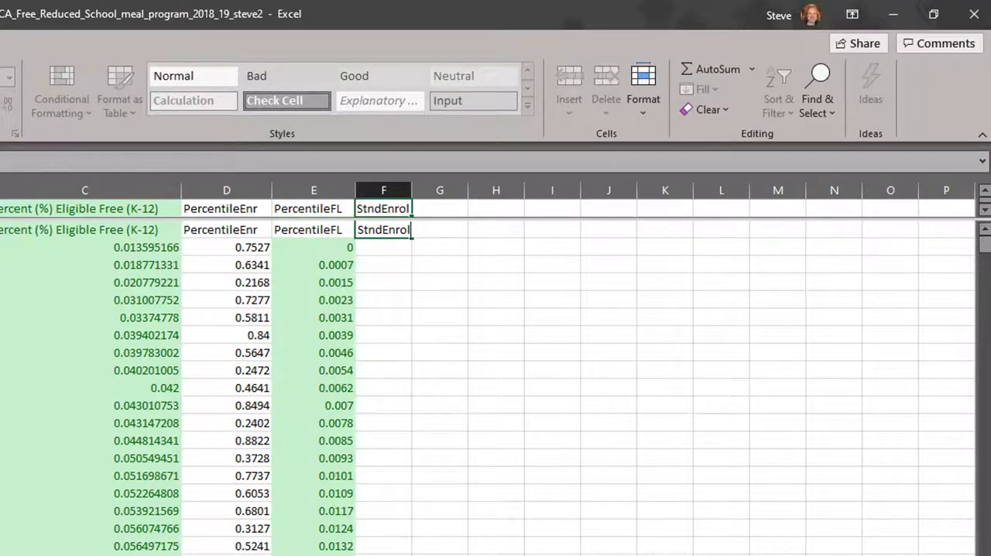
key("Return")
key("Up")
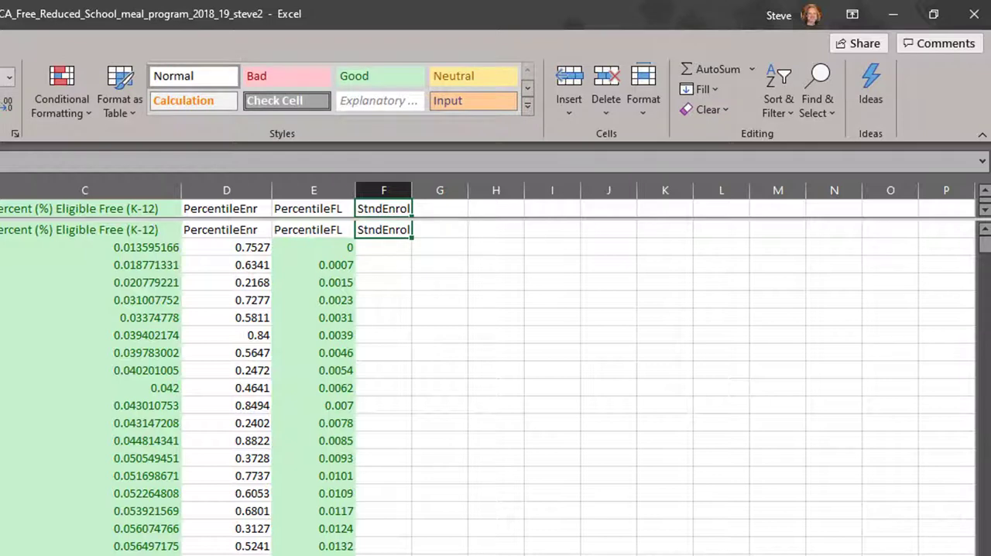
Insert the statistical function STANDARDIZE into cell F2 and bring up its arguments.
key("Down")
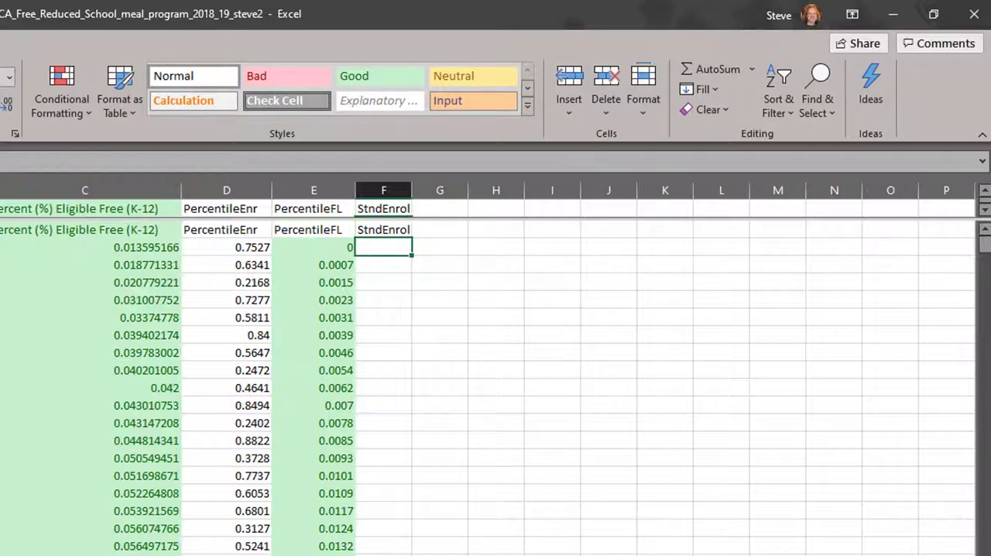
type("=stand")
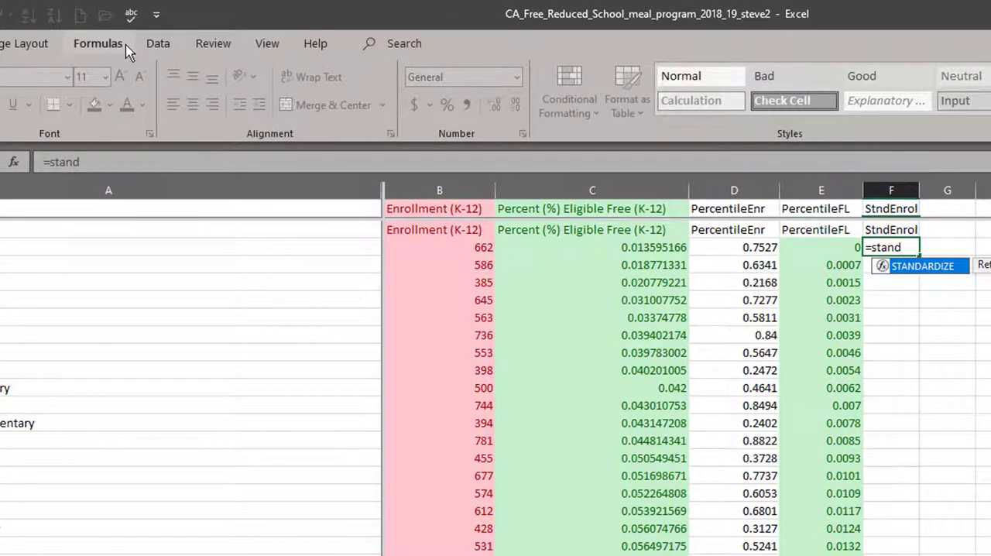
left_click(127, 48)
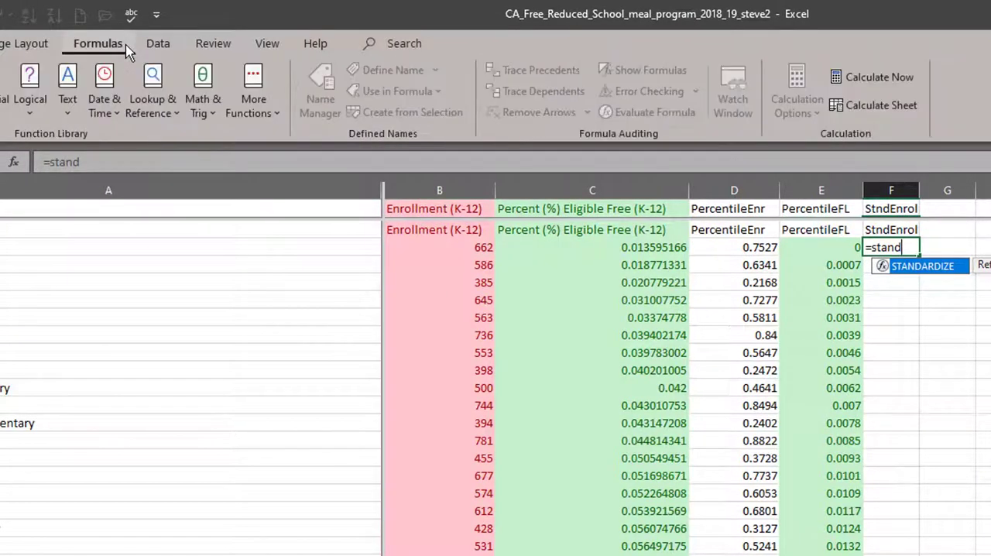
left_click(253, 116)
mouse_move(256, 137)
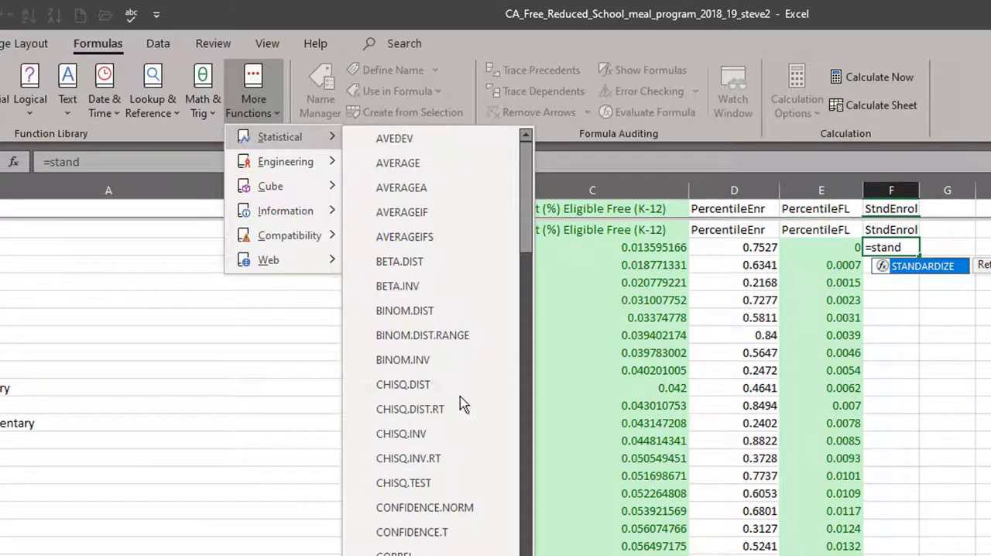
scroll(462, 404, "down", 20)
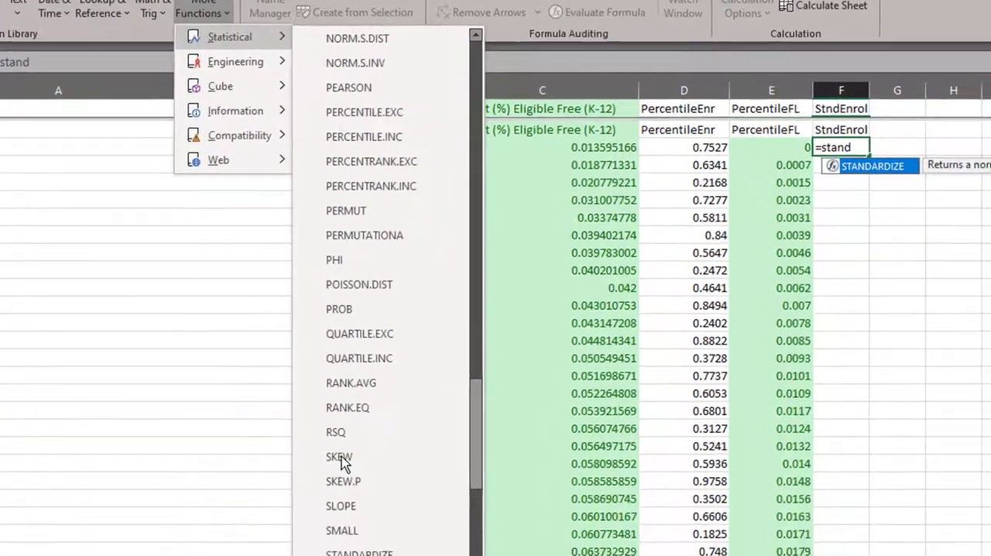
scroll(340, 462, "down", 1)
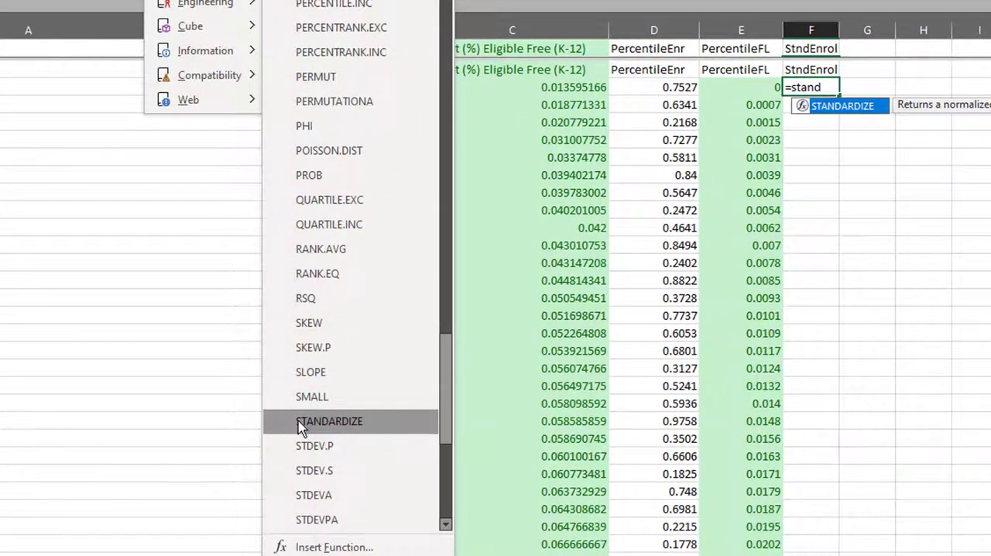
left_click(301, 428)
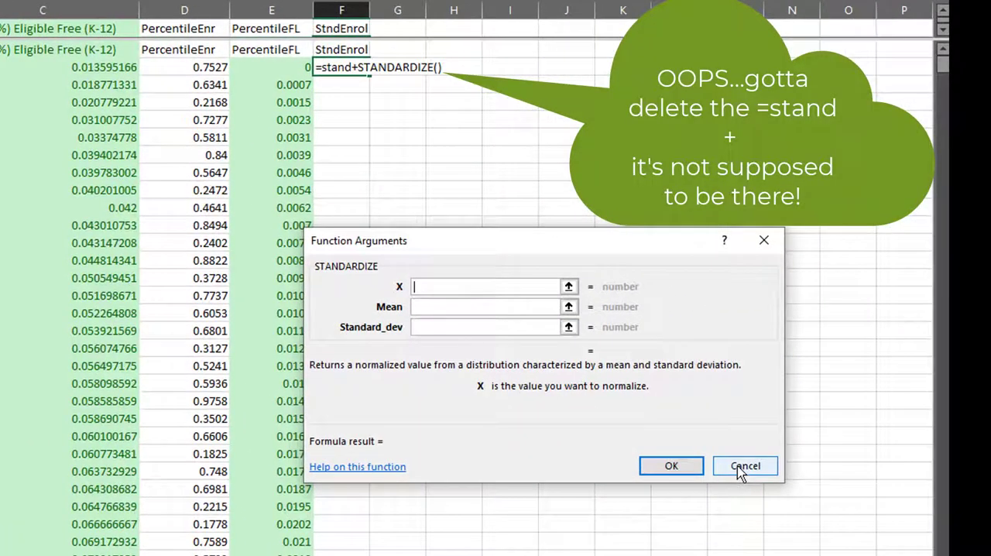
left_click(742, 467)
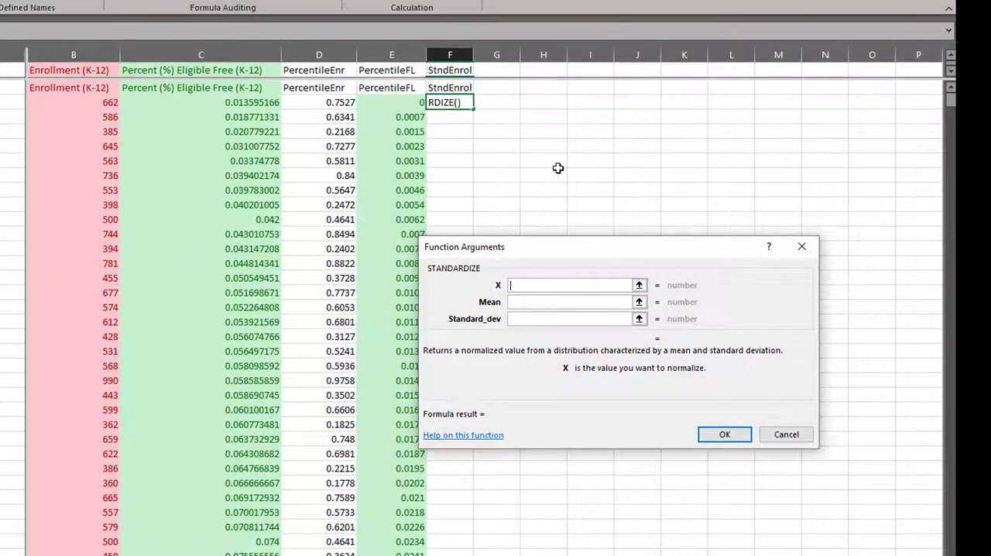
left_click(92, 100)
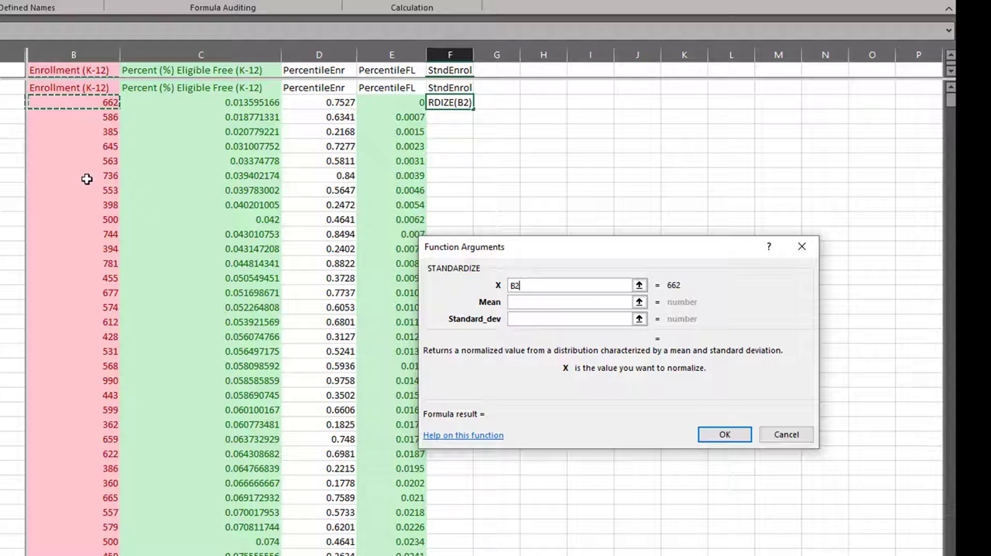
scroll(124, 263, "down", 15)
scroll(124, 275, "down", 20)
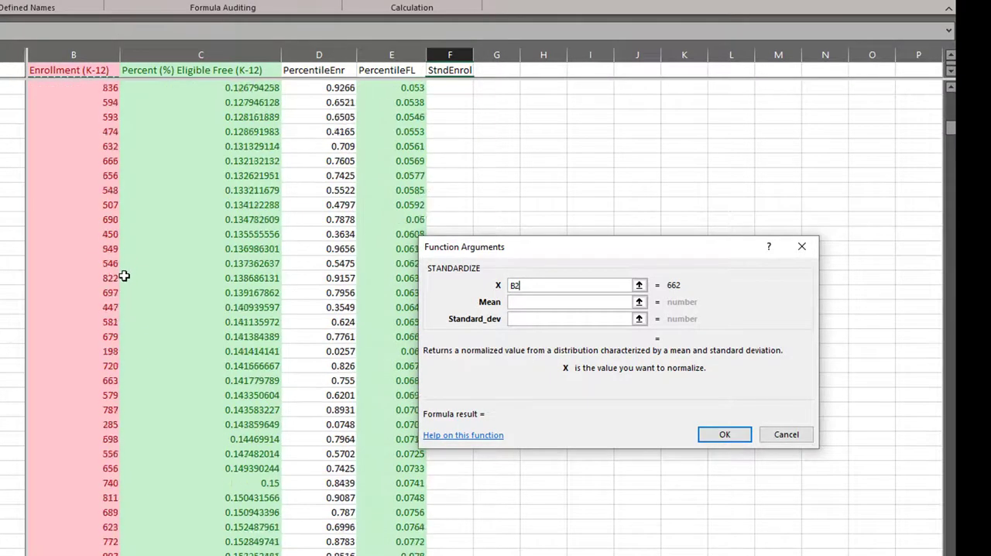
left_click_drag(951, 165, 948, 368)
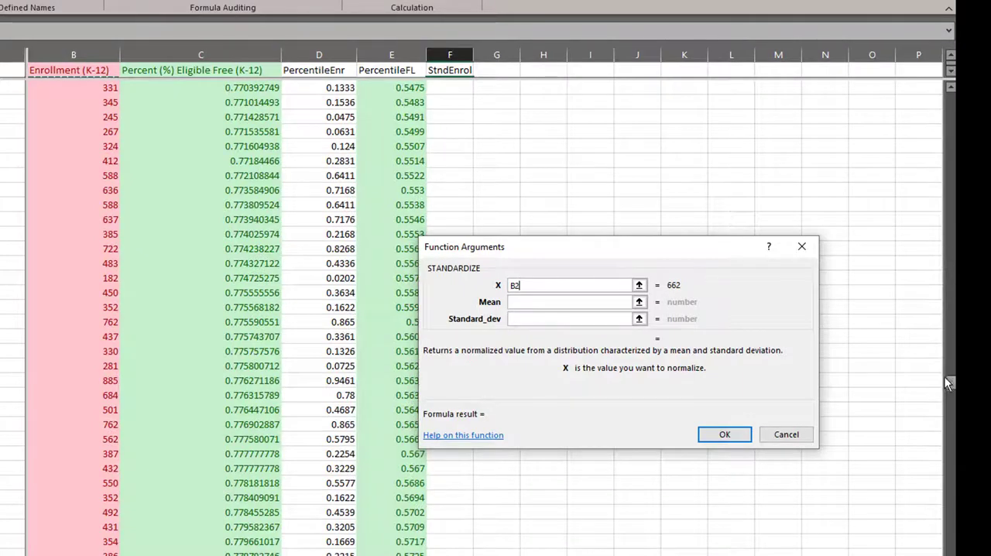
scroll(236, 368, "down", 20)
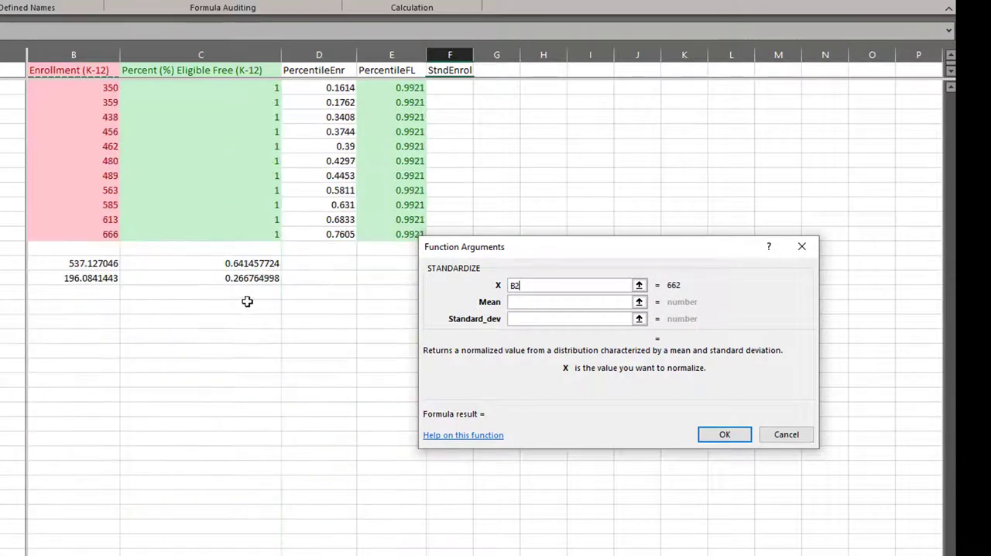
left_click(74, 263)
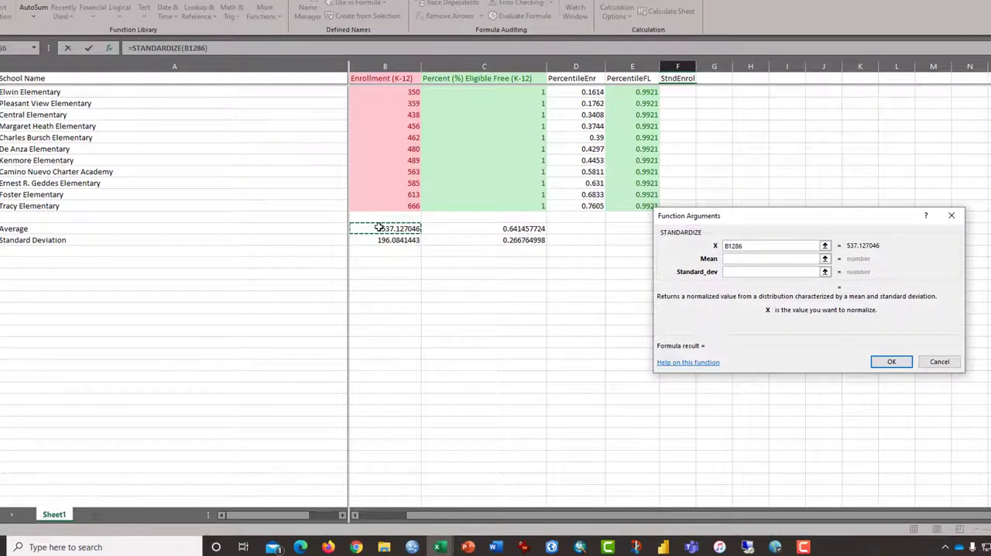
Set the STANDARDIZE X argument to B2 and its Mean to the enrollment average as the absolute reference $B$1286.
left_click(757, 259)
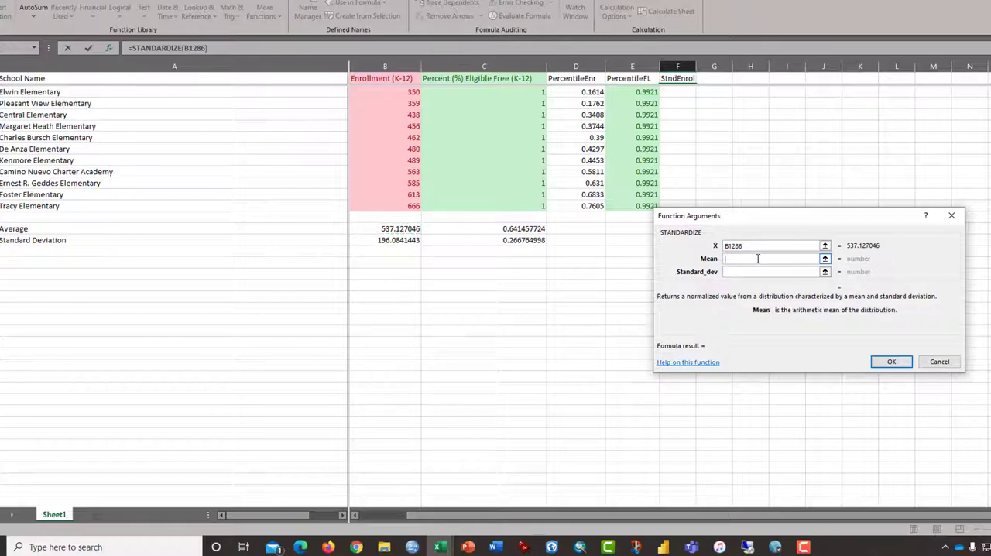
left_click(405, 230)
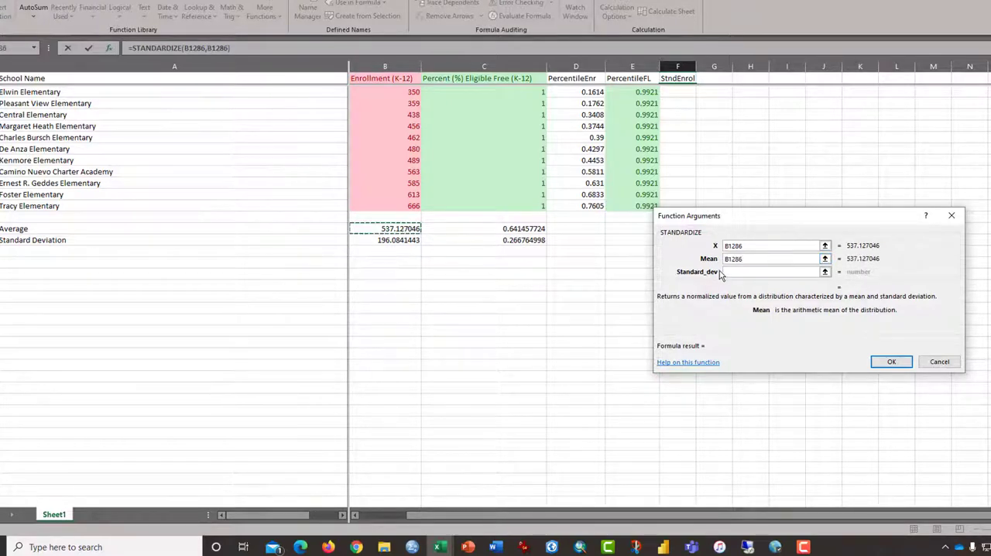
left_click(754, 246)
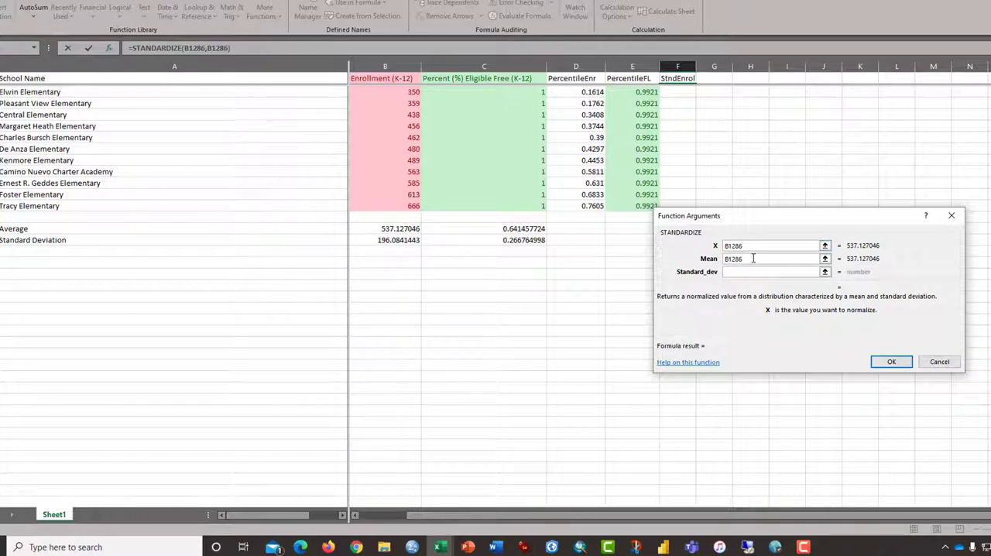
key("BackSpace")
key("BackSpace")
key("BackSpace")
key("BackSpace")
type("2")
left_click(751, 260)
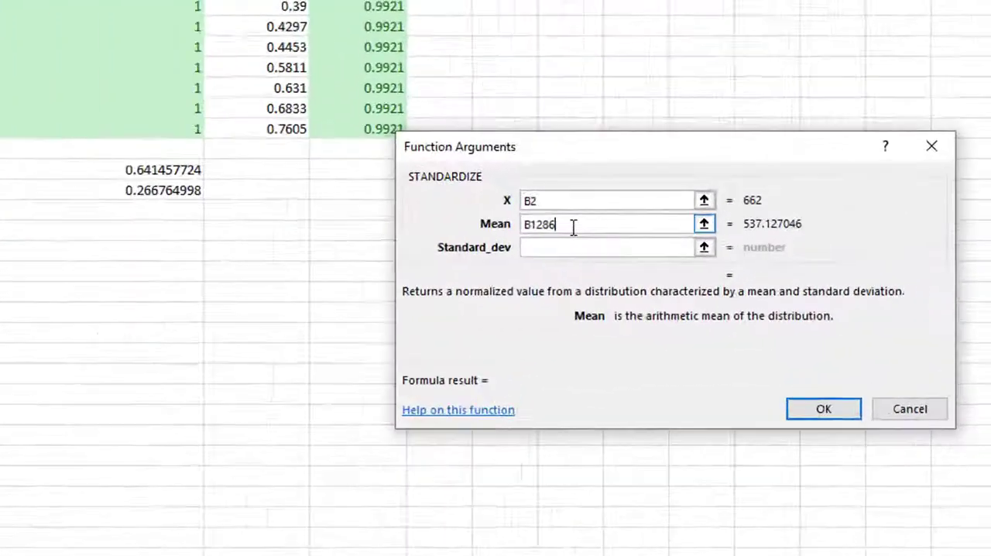
key("F4")
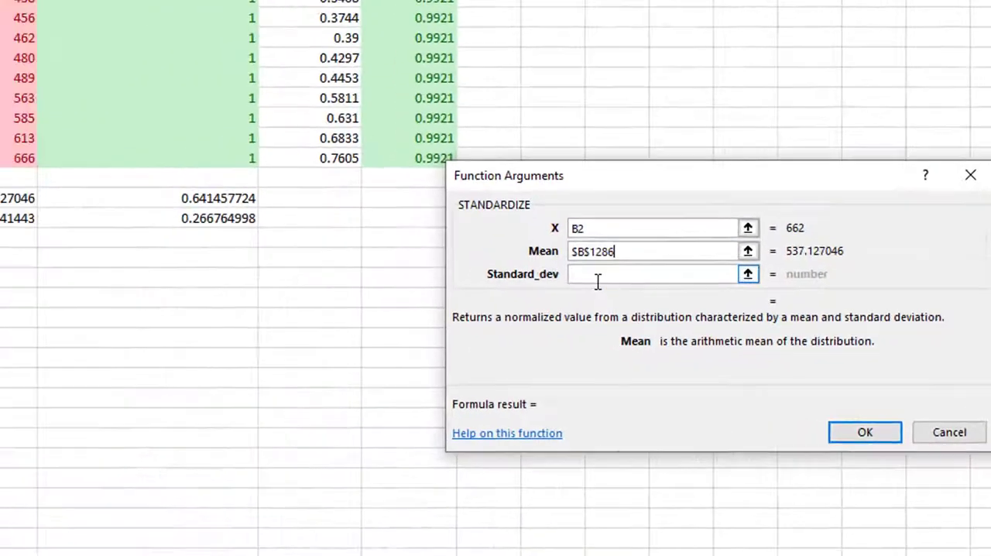
Set Standard_dev to the enrollment standard deviation as the absolute reference $B$1287 and accept the function.
left_click(598, 279)
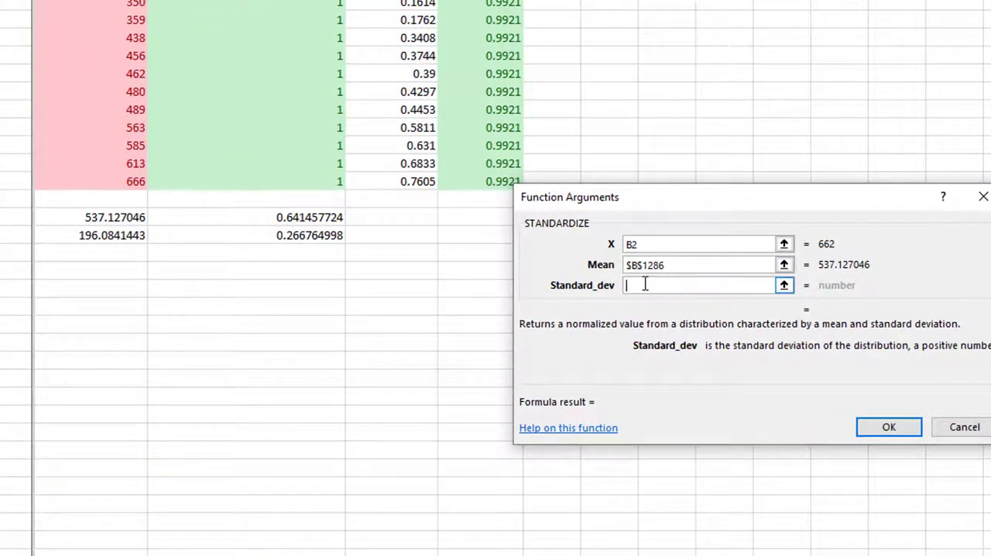
left_click(90, 236)
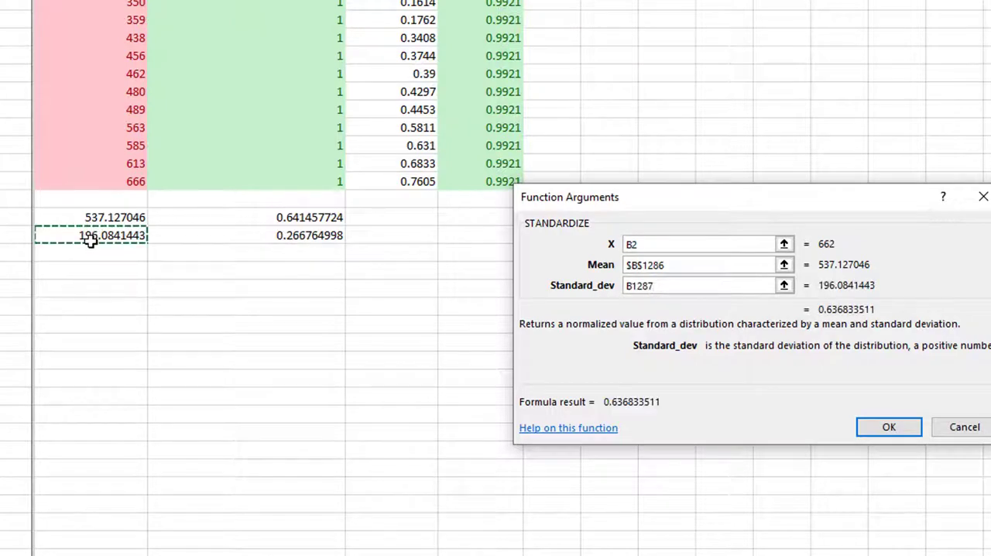
key("F4")
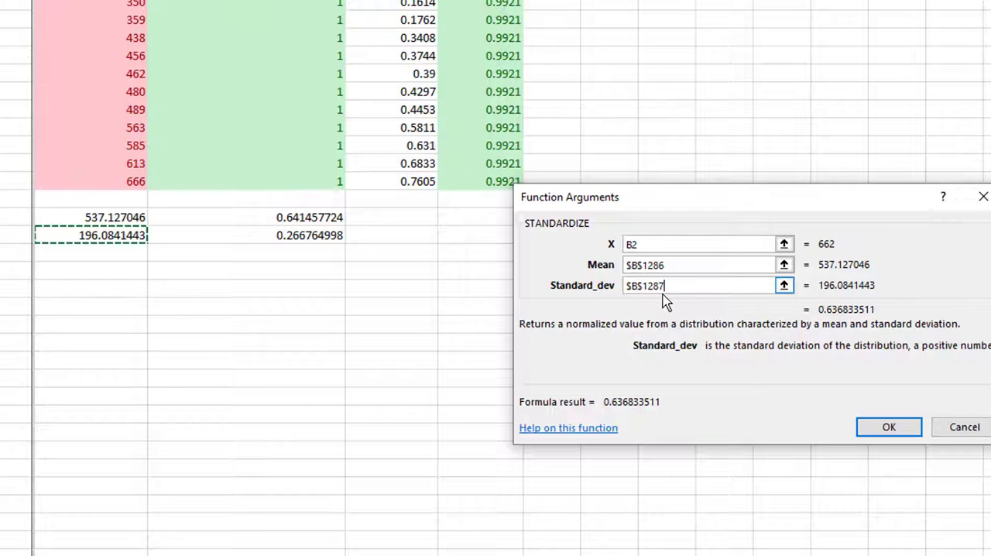
left_click(889, 428)
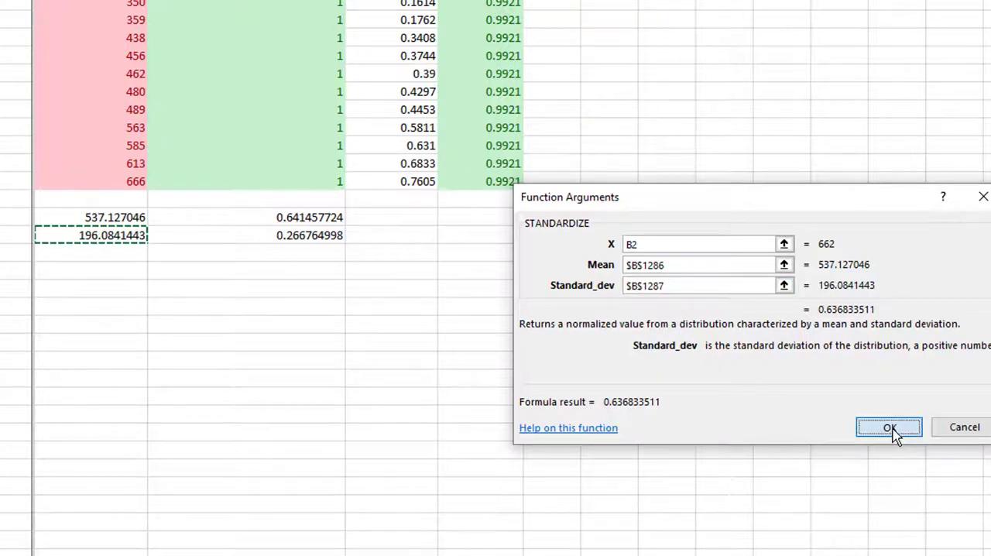
Compare the first school's enrollment with its standardized value in F2 and widen the StndEnrol column to fit the full number.
scroll(588, 82, "up", 1)
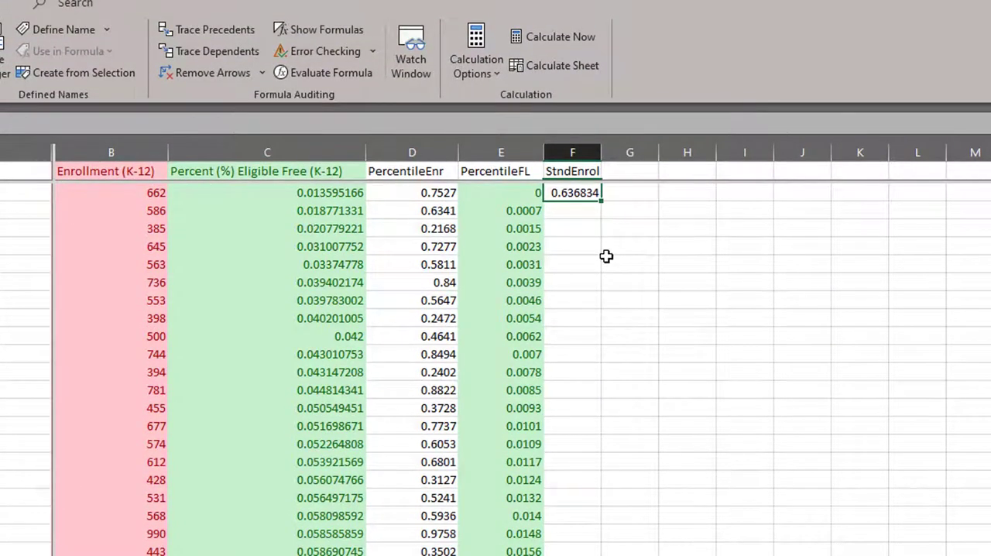
scroll(606, 258, "up", 1)
left_click(140, 210)
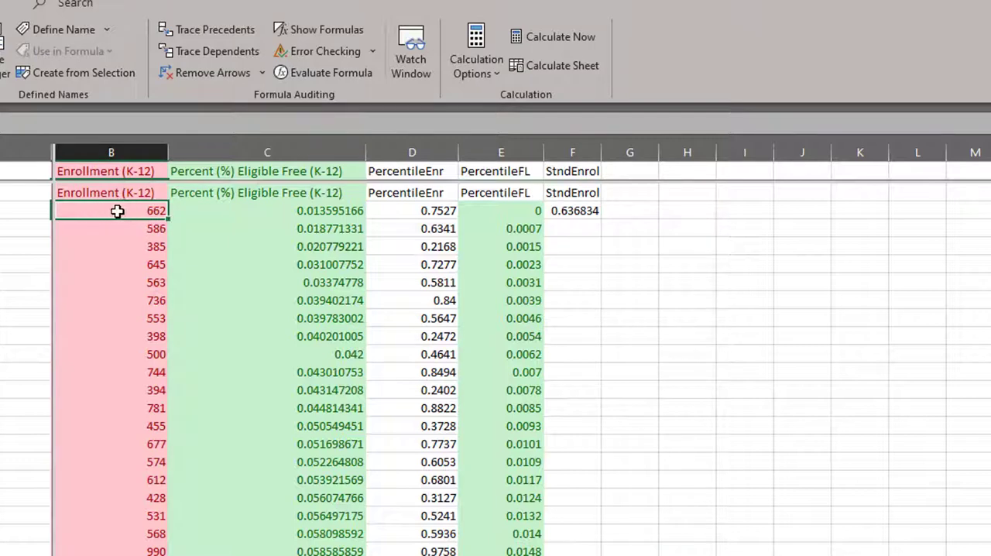
left_click(565, 210)
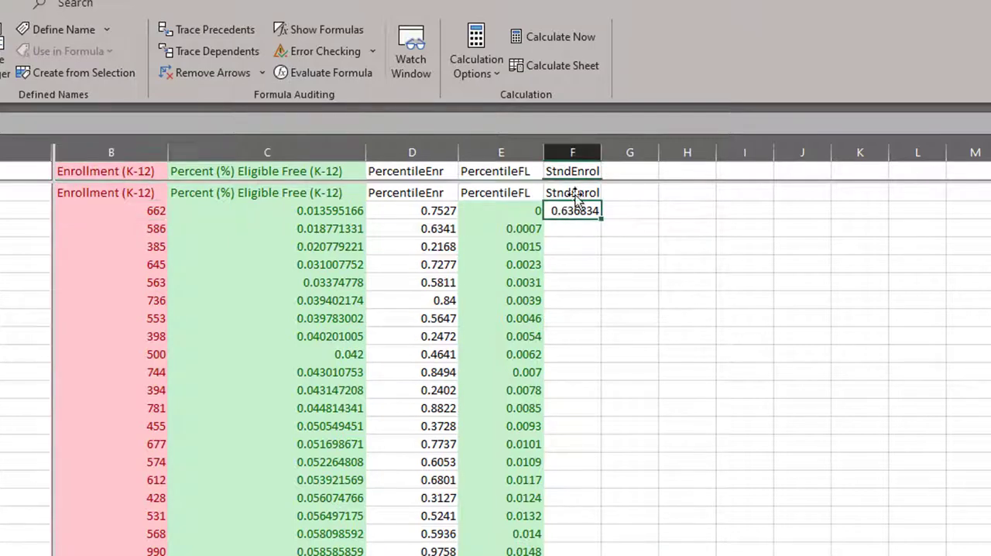
left_click_drag(602, 154, 633, 157)
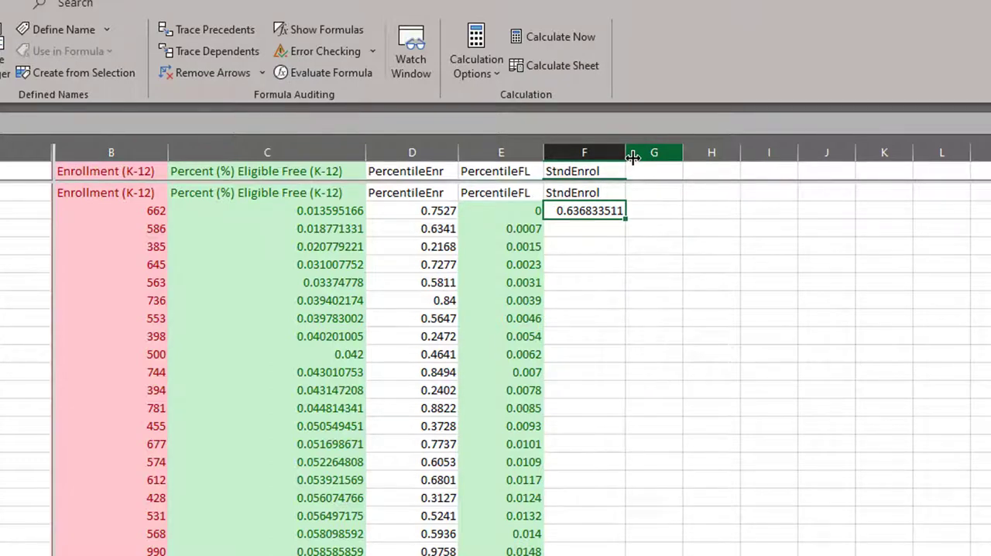
Fill the F2 STANDARDIZE formula down the StndEnrol column for all schools.
key("ctrl+c")
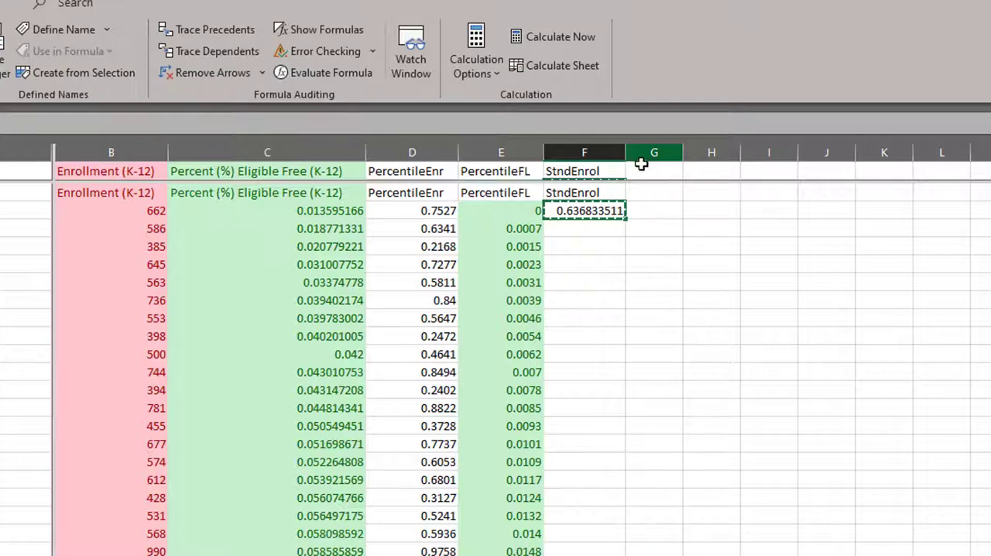
double_click(625, 219)
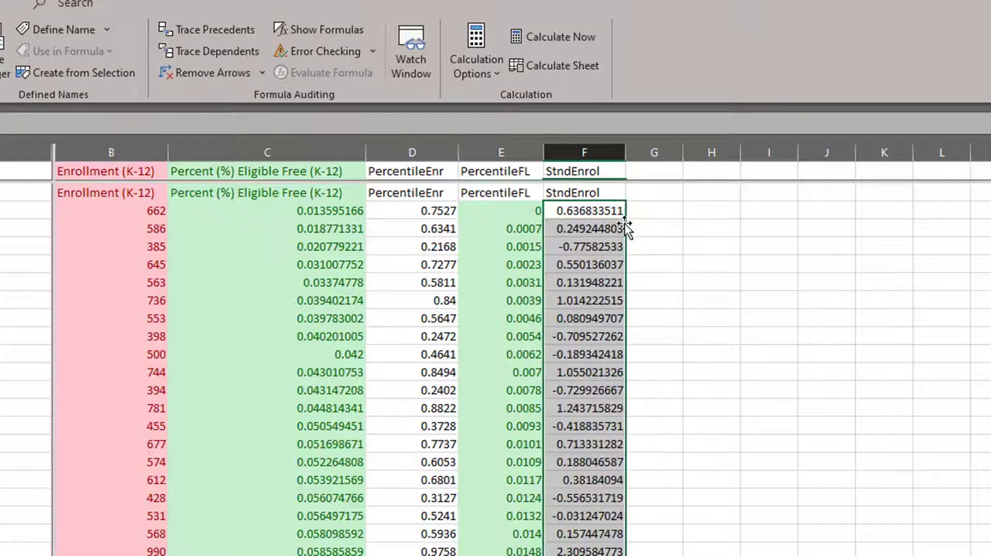
left_click(602, 242)
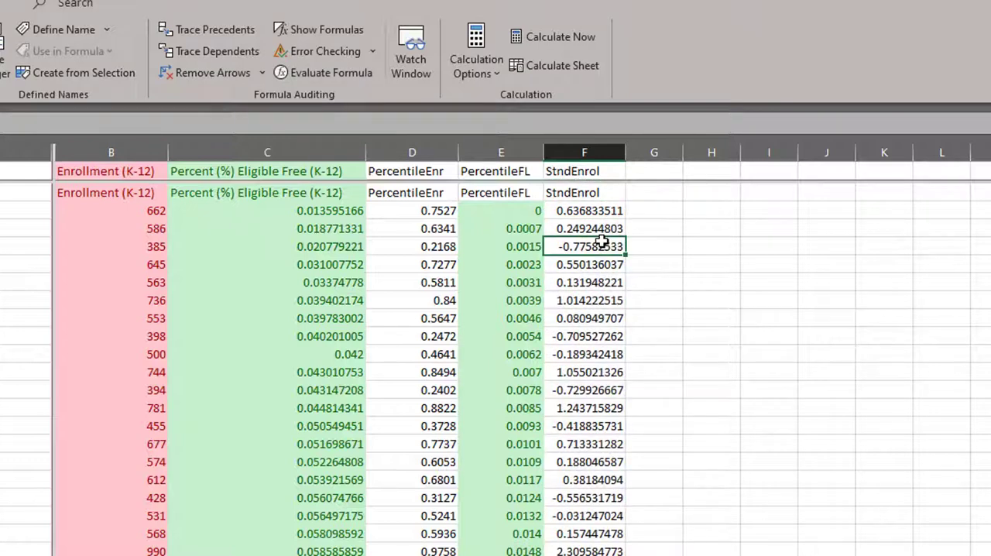
key("Up")
key("Up")
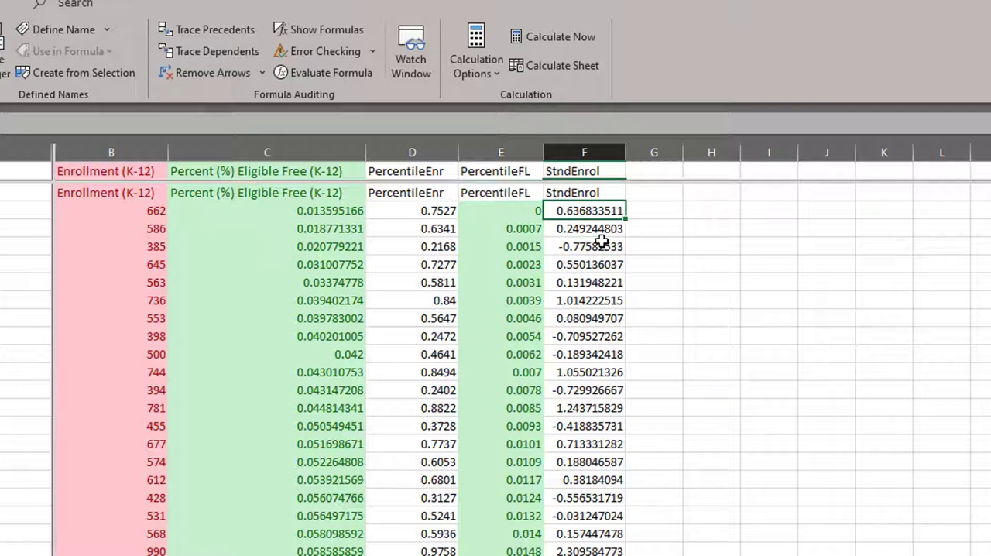
Apply the Bad cell style to the whole StndEnrol column, from its header down to the last school.
key("Down")
key("Down")
key("Down")
key("Down")
key("Down")
key("Down")
key("Down")
key("Down")
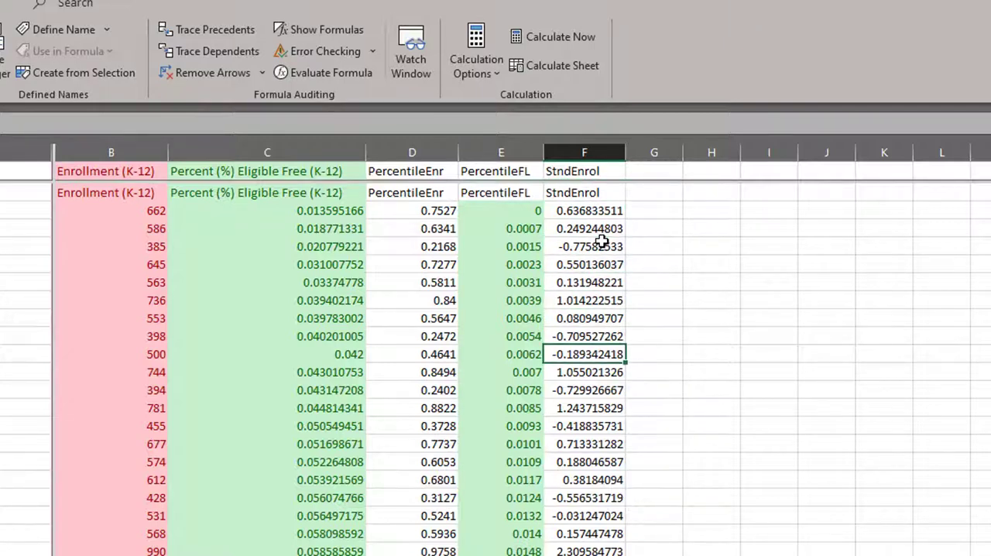
key("Up")
key("shift+Left")
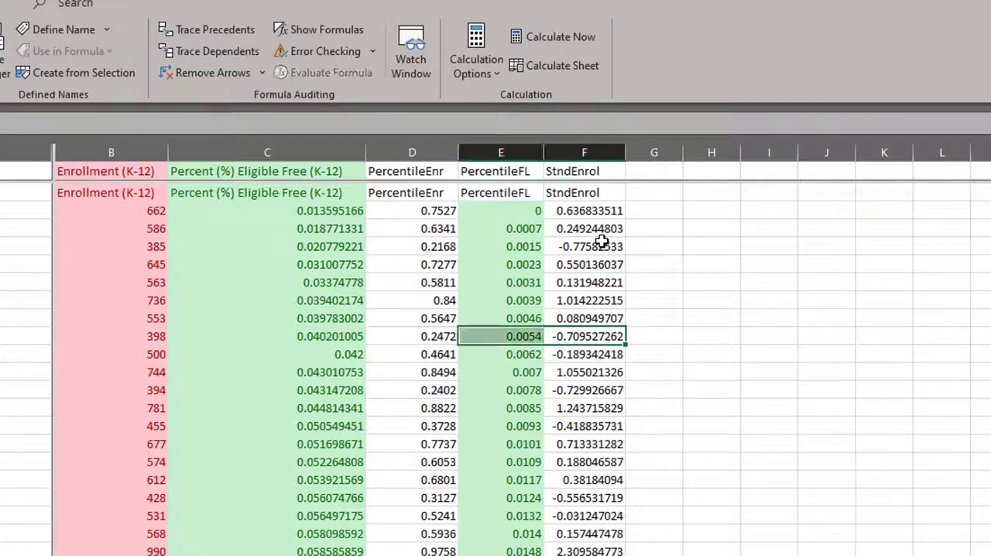
key("Right")
key("Left")
key("ctrl+Up")
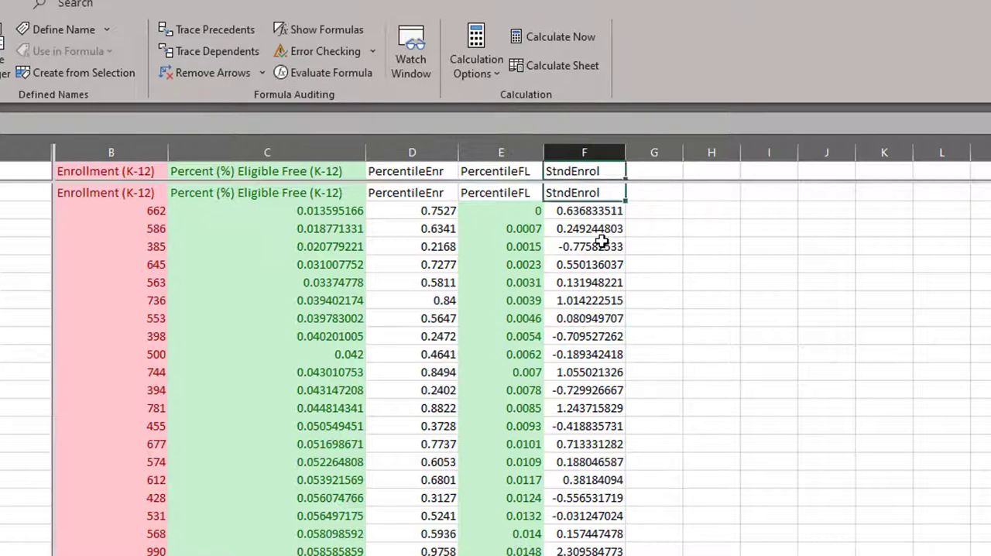
key("ctrl+shift+Down")
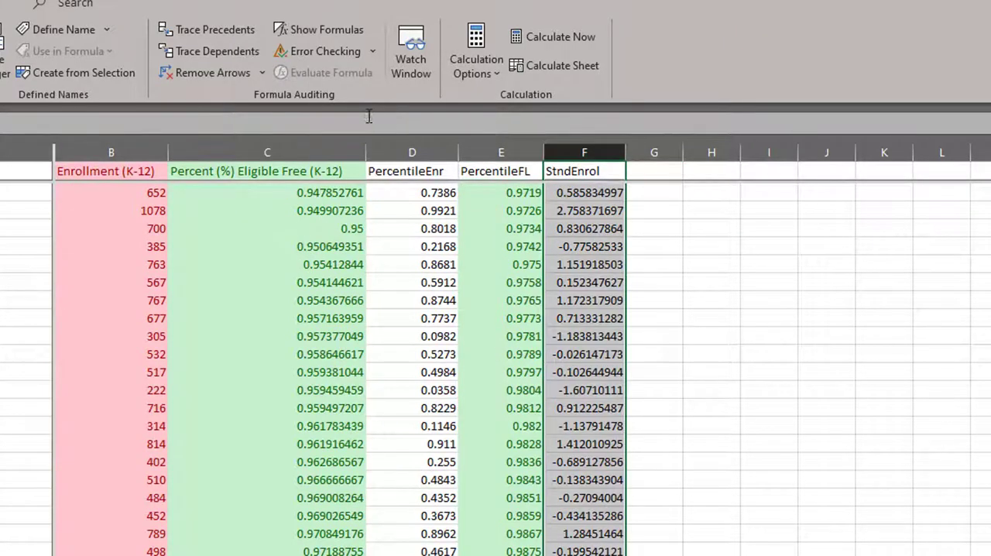
key("alt+h")
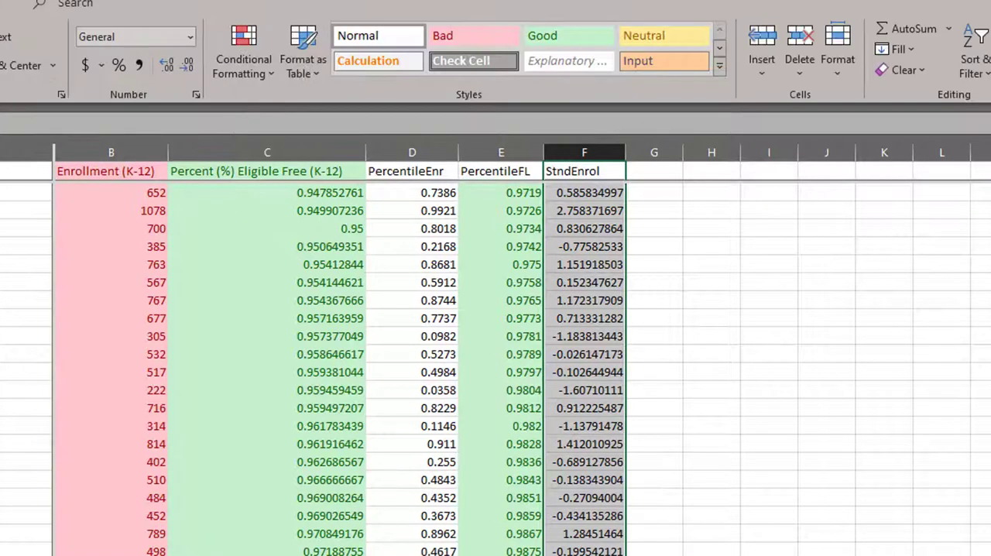
left_click(473, 36)
left_click(611, 324)
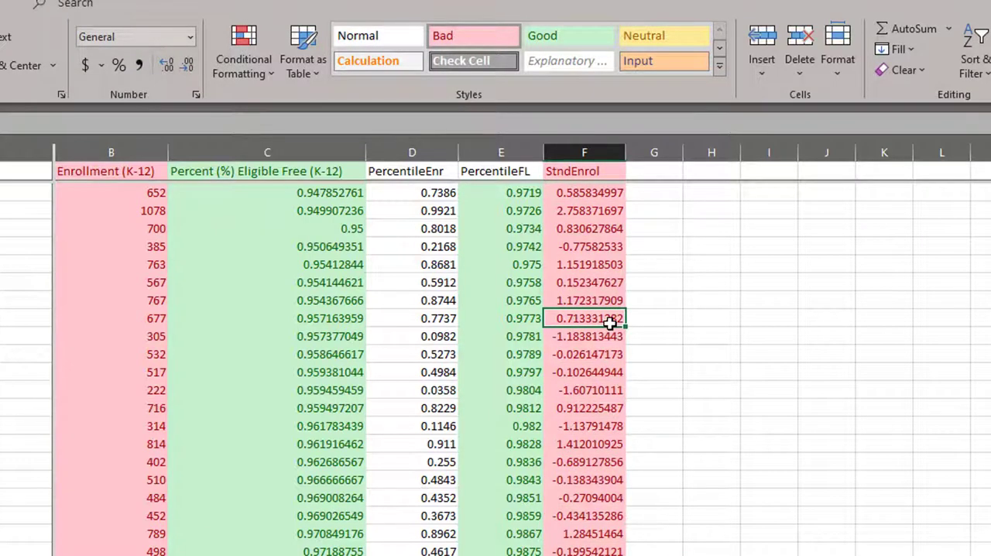
Sort the school data in ascending order by Enrollment (K-12).
key("Down")
key("Left")
key("Right")
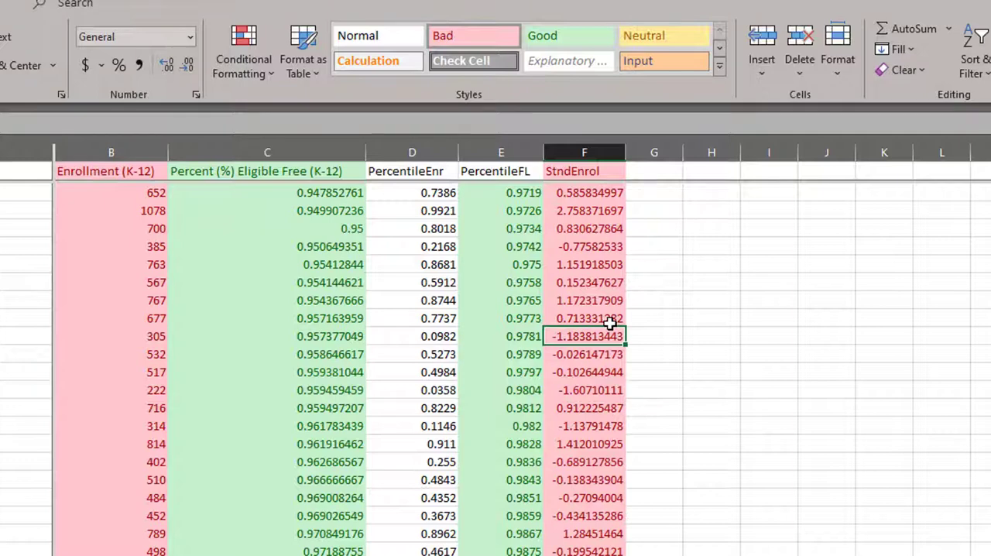
scroll(600, 329, "down", 8)
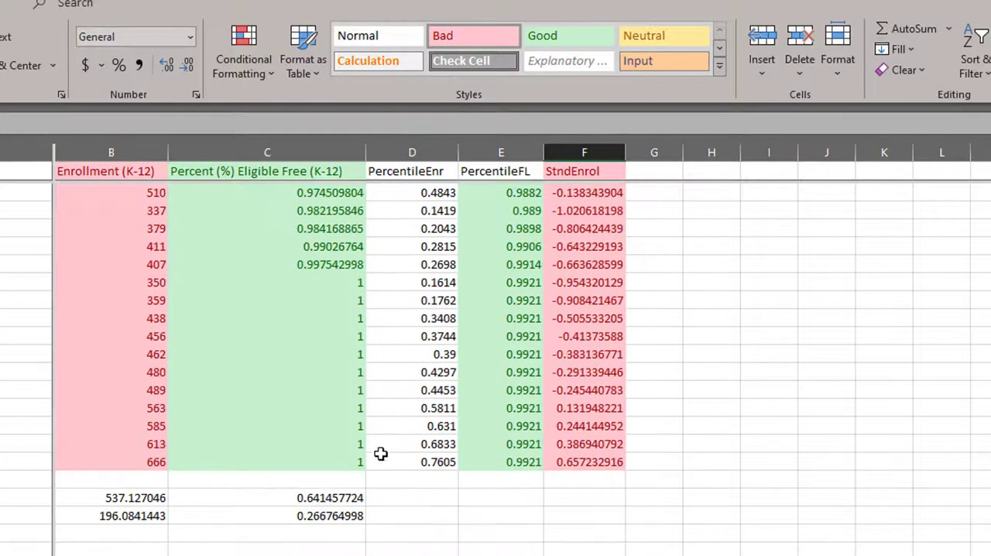
left_click(165, 462)
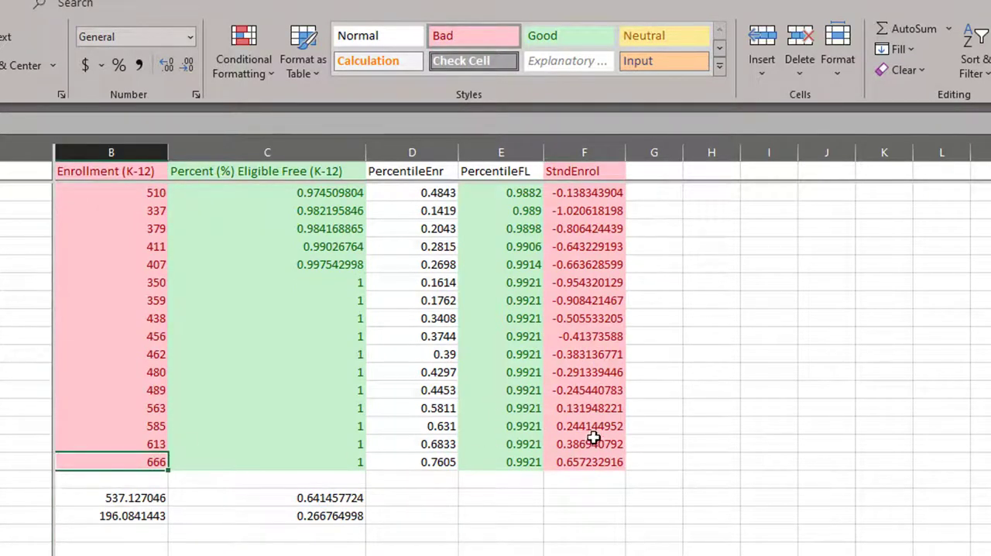
left_click(98, 354)
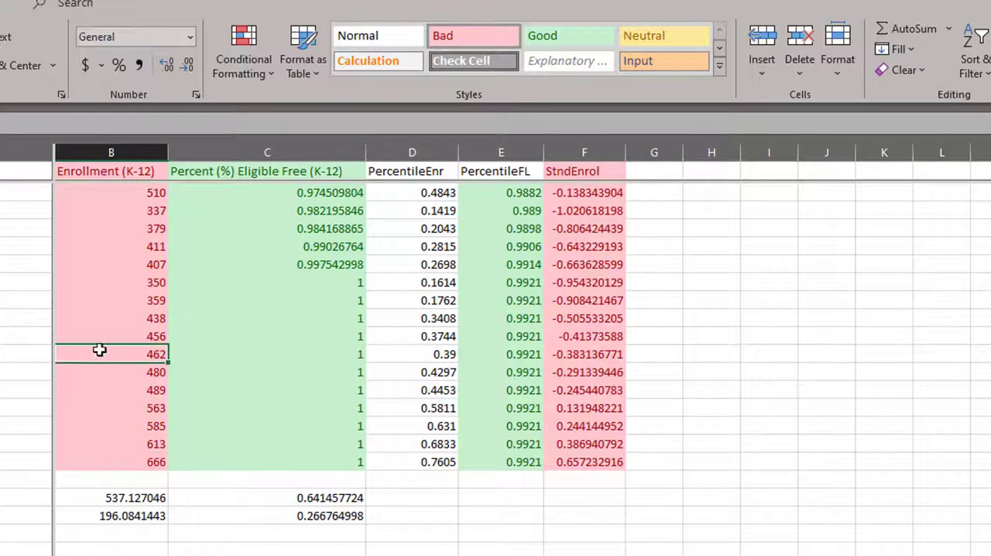
left_click(128, 171)
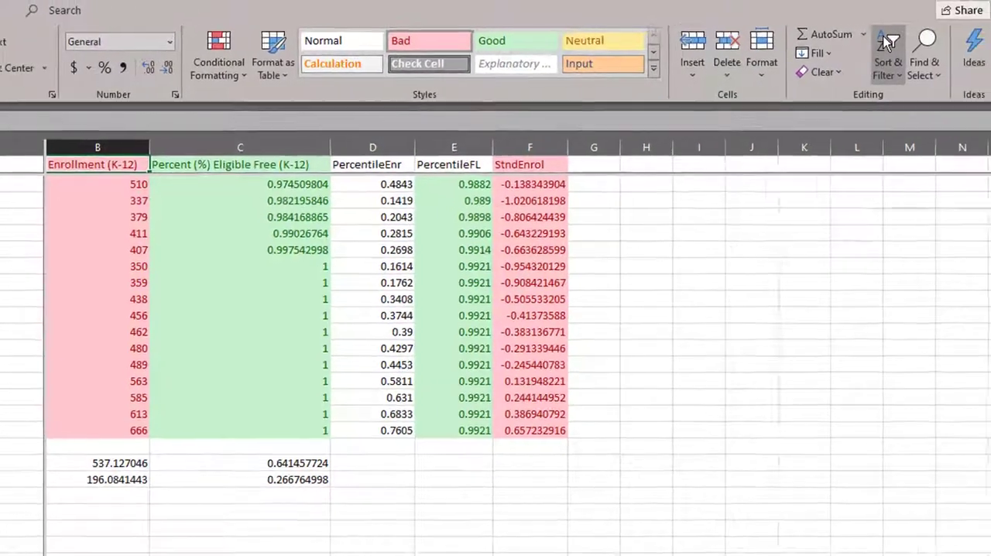
left_click(971, 46)
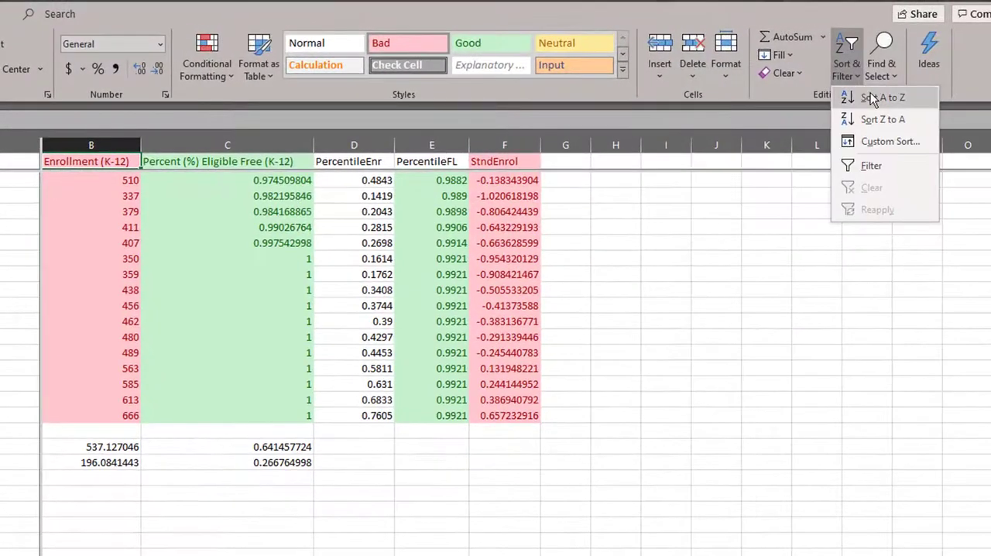
left_click(870, 94)
Compare the largest and smallest enrollments with their standardized scores at both ends of the sorted list.
left_click(136, 336)
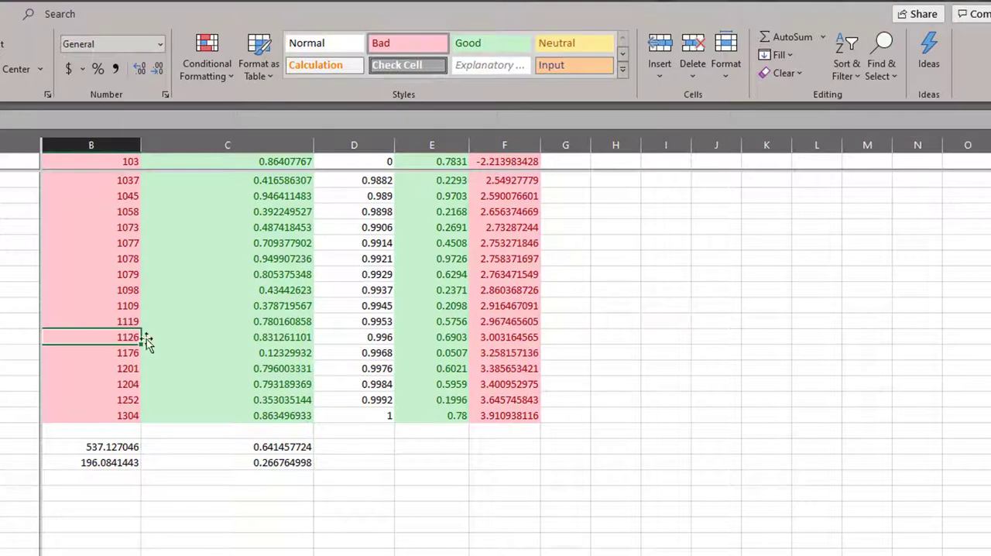
left_click(508, 413)
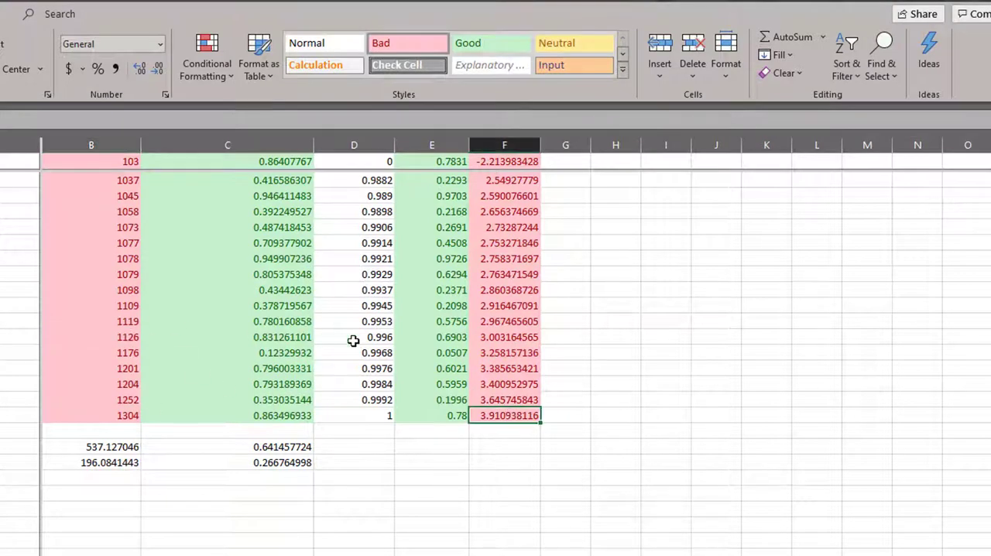
scroll(387, 333, "up", 5)
left_click(131, 305)
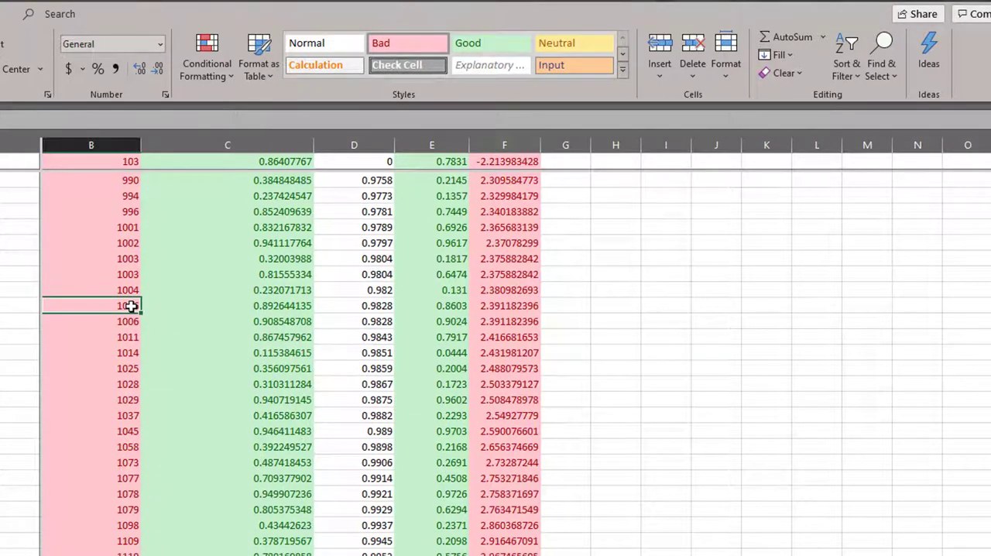
key("ctrl+Up")
key("Down")
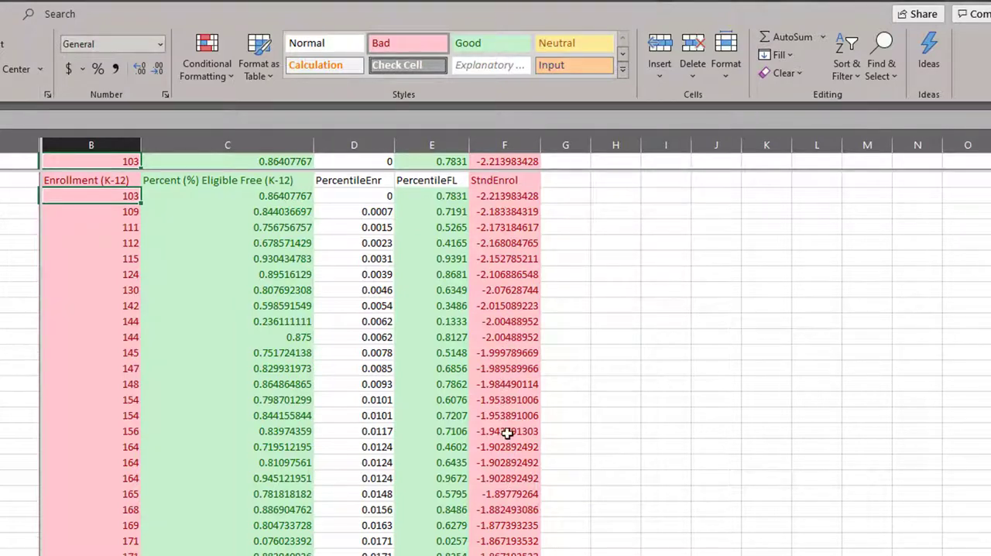
Fill the StndEnrol, Enrollment and School Name cells in rows 2 to 14 with yellow to mark the unusually small schools.
left_click(514, 385)
left_click_drag(514, 385, 501, 193)
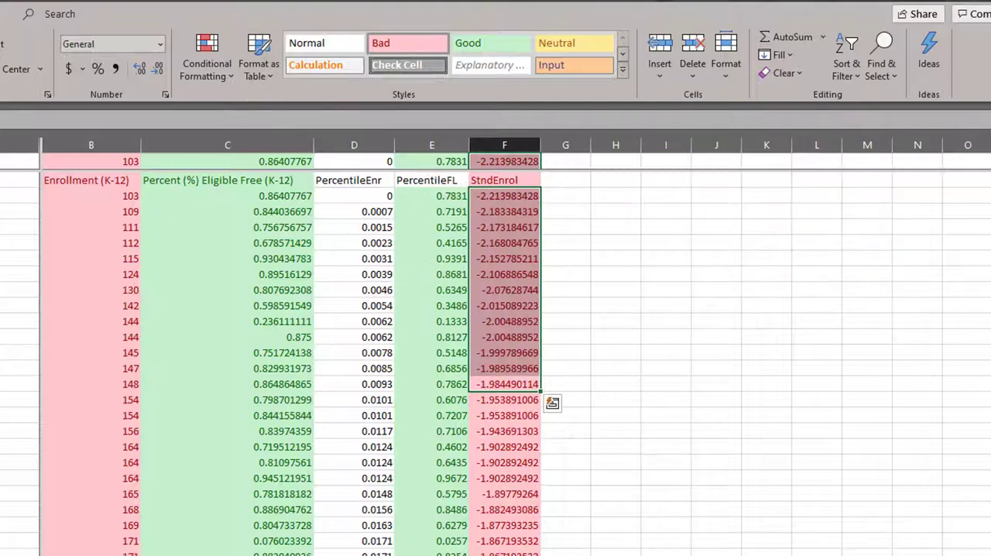
left_click(575, 43)
left_click_drag(113, 200, 116, 384)
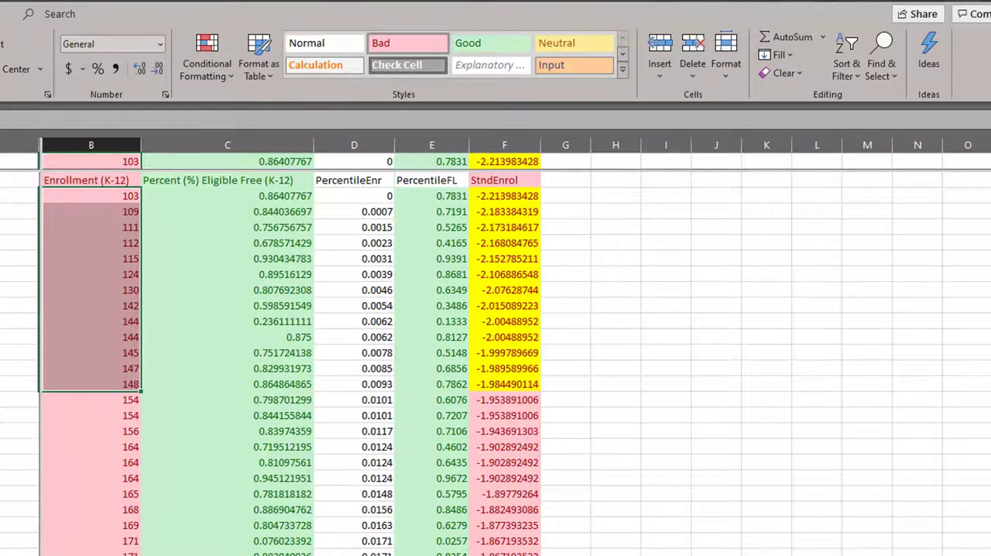
left_click(0, 69)
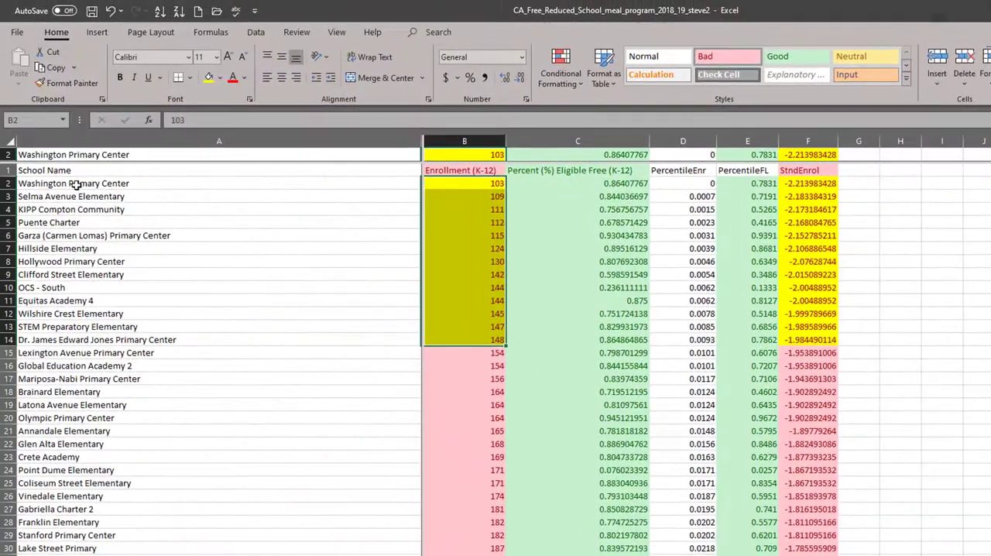
left_click_drag(30, 186, 66, 351)
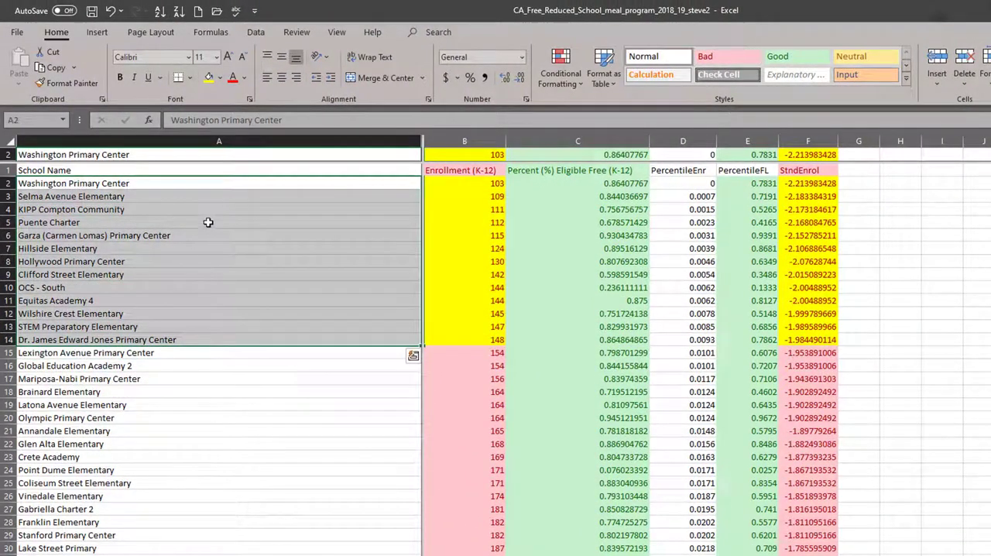
left_click(209, 79)
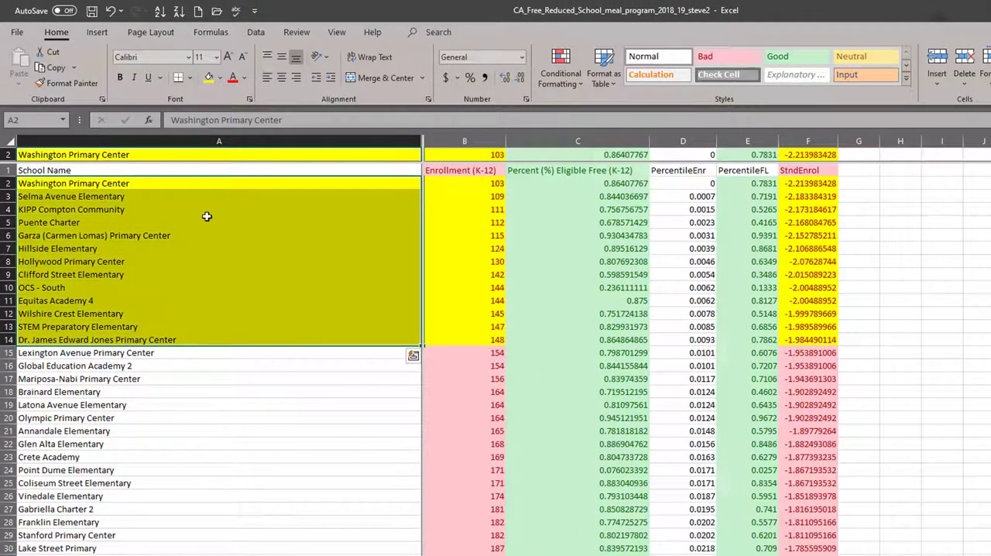
Examine the standardized scores of the yellow schools alongside their enrollment values.
left_click(637, 279)
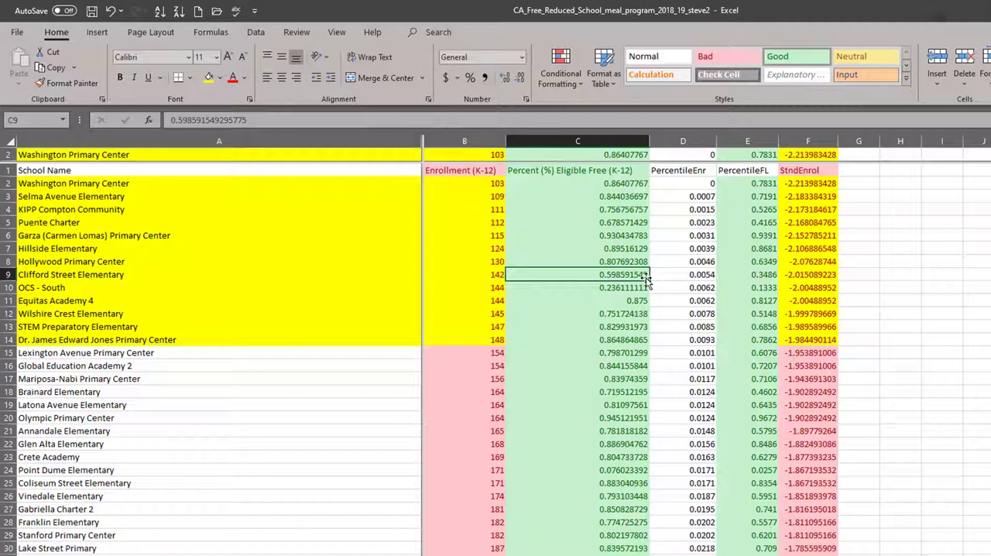
left_click(806, 336)
left_click_drag(806, 326, 797, 186)
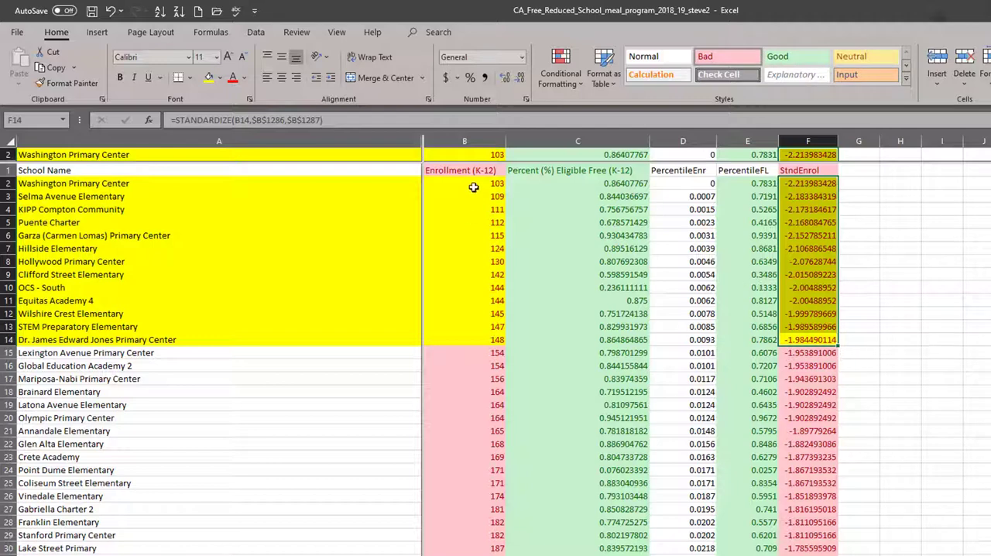
left_click_drag(474, 186, 471, 337)
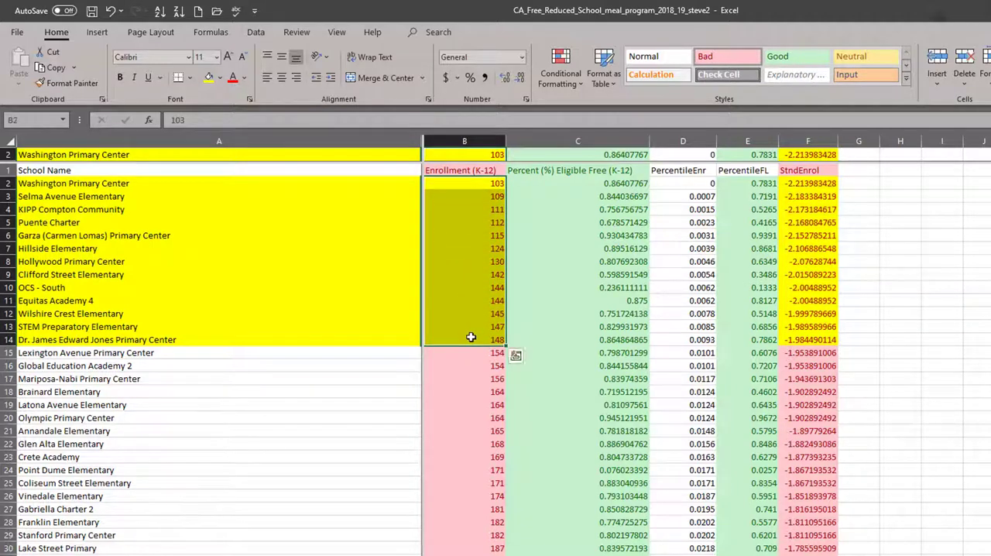
left_click(804, 326)
key("Down")
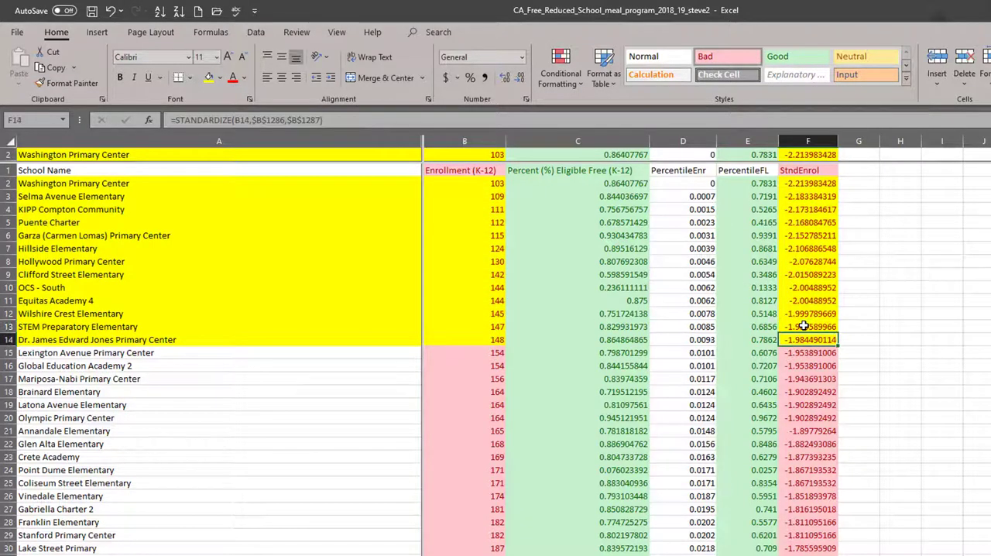
Fill the high StndEnrol scores from F1237 down to the end of the list with light blue.
key("Page_Down")
key("Page_Down")
key("Page_Down")
key("ctrl+Down")
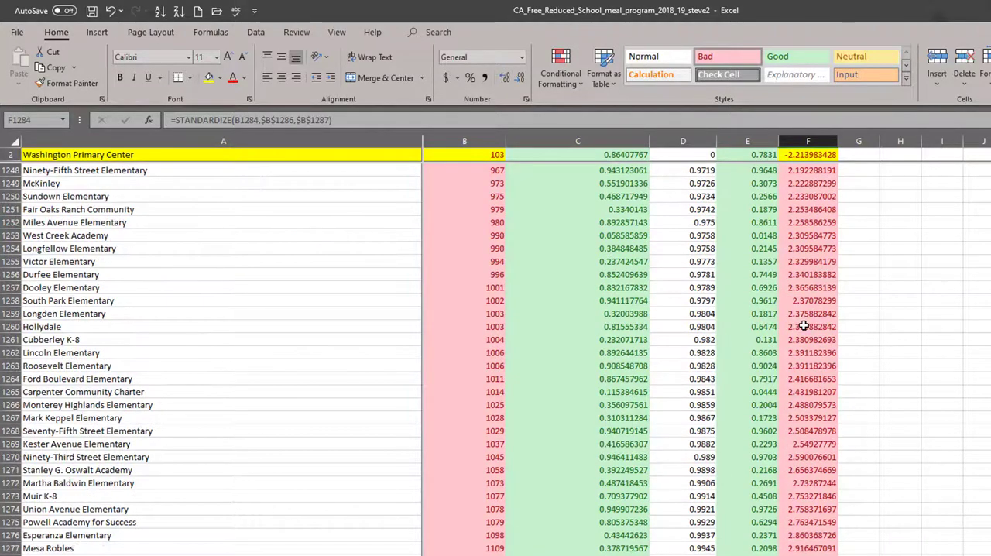
scroll(804, 326, "up", 6)
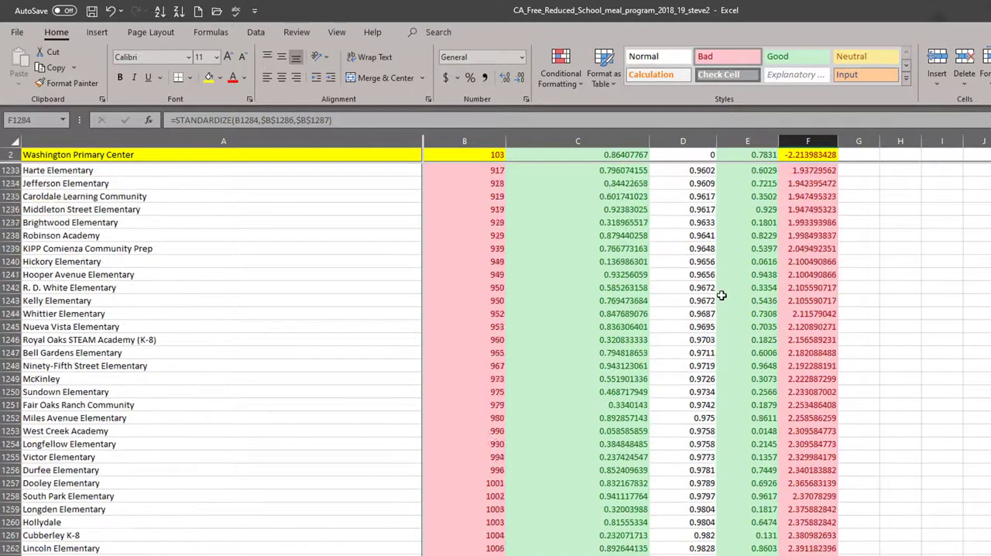
left_click_drag(810, 261, 810, 555)
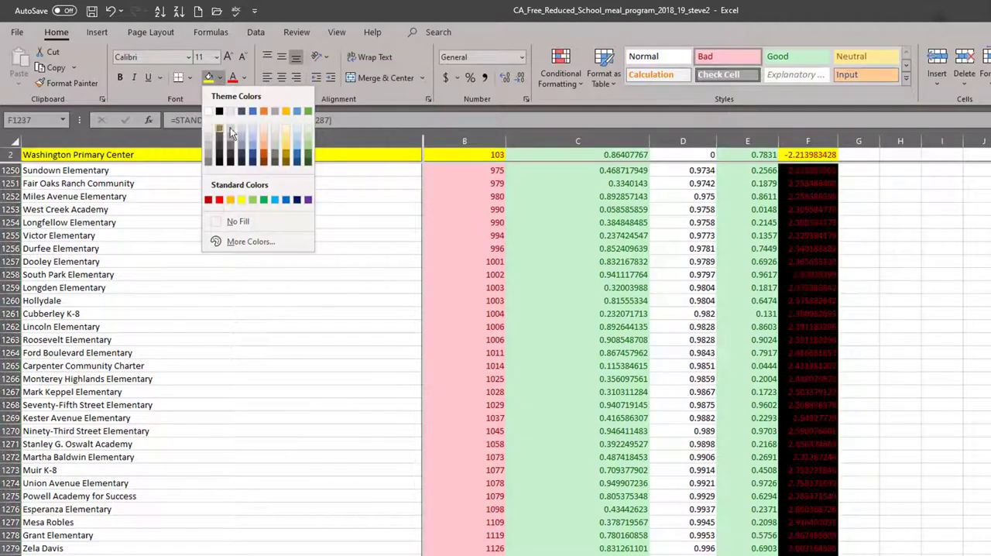
left_click(253, 142)
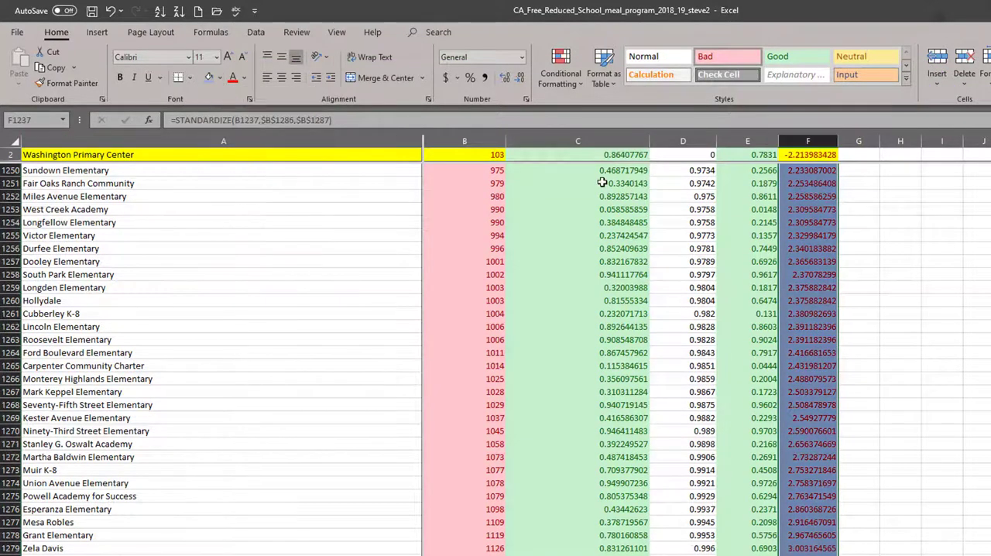
Apply the same light blue fill to the School Name and Enrollment cells from row 1237 down to the last school.
scroll(596, 183, "up", 7)
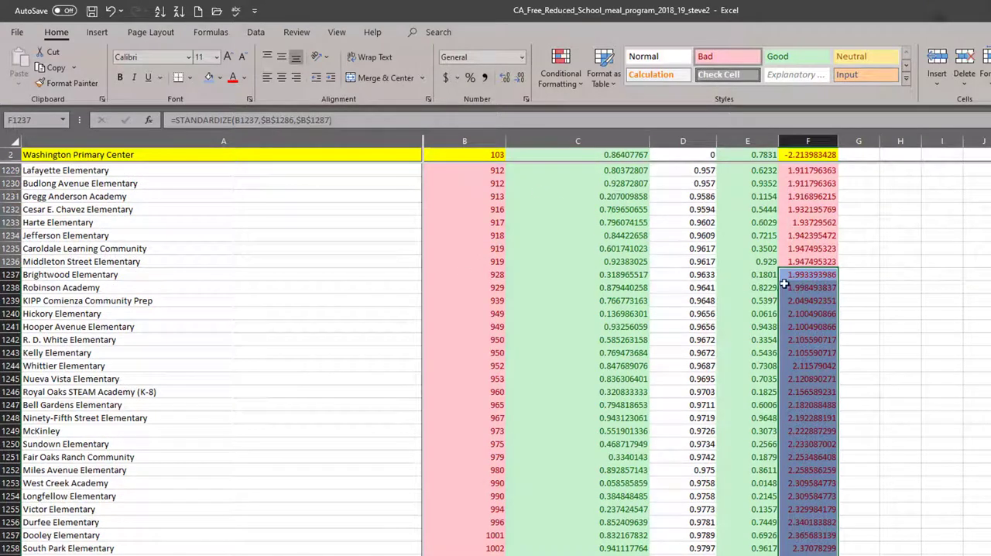
left_click(494, 275)
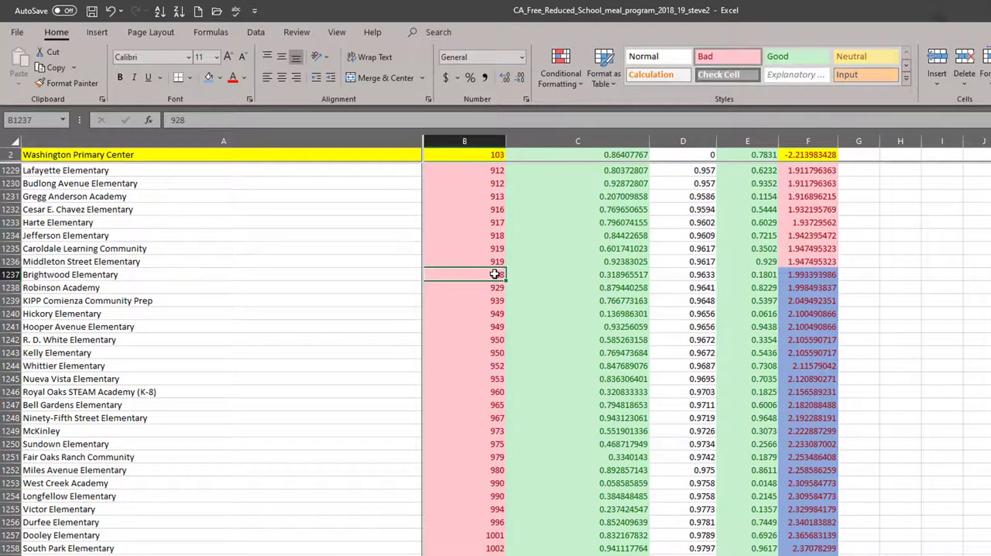
key("ctrl+shift+Left")
key("ctrl+shift+Down")
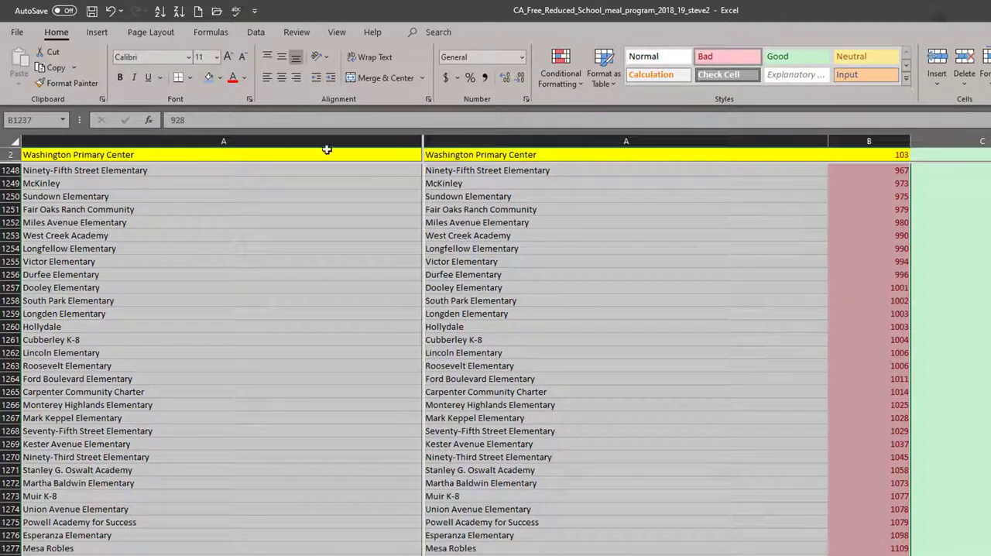
left_click(209, 77)
left_click(585, 295)
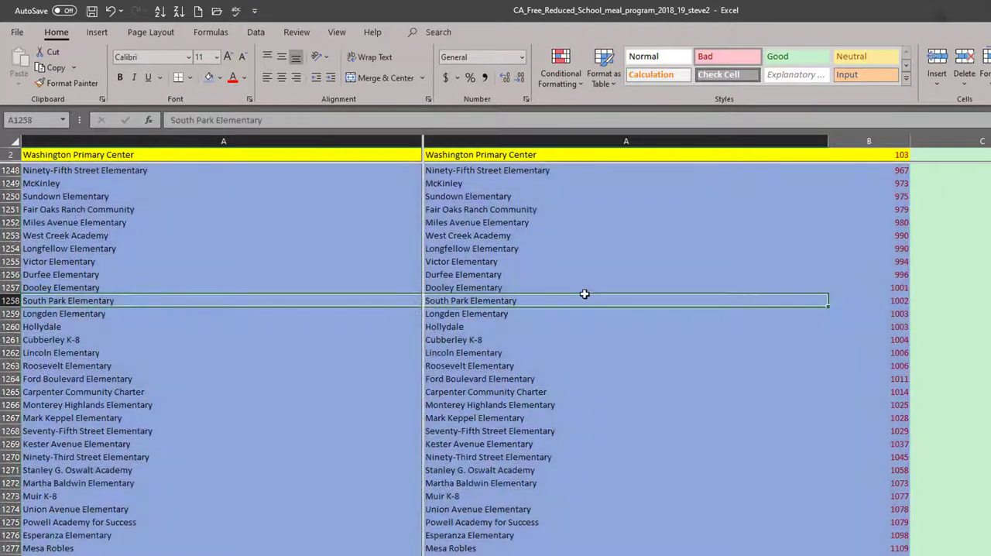
key("Right")
key("Right")
key("Right")
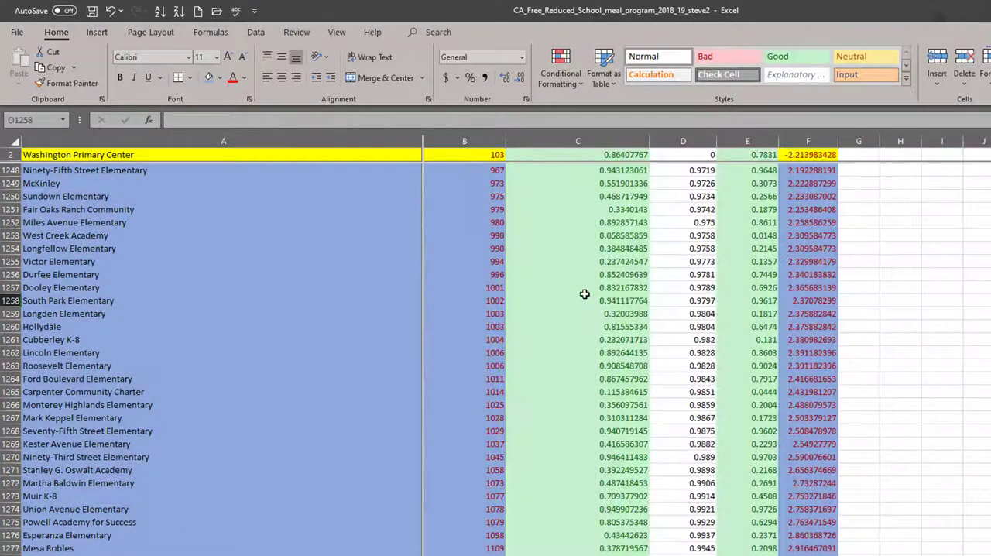
key("Right")
key("Right")
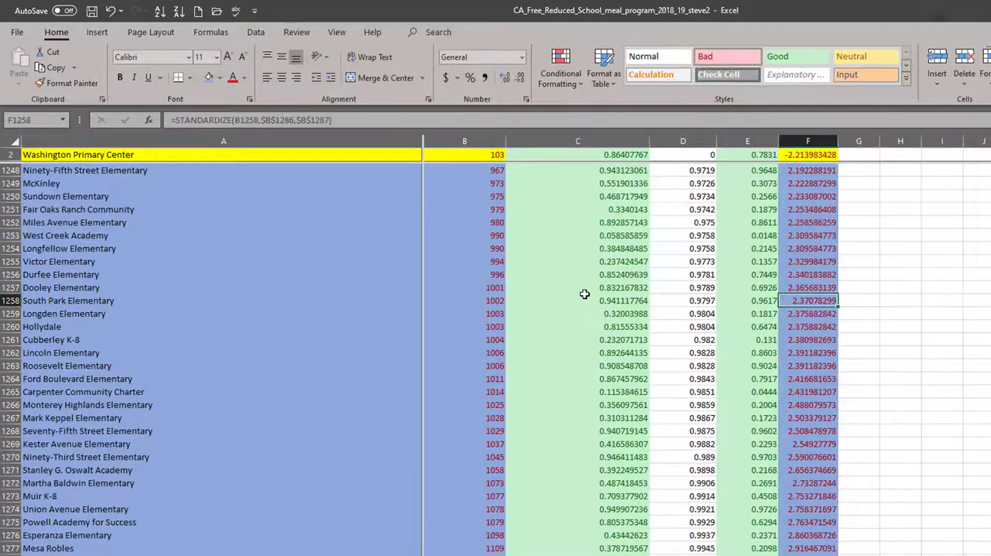
Examine the StndEnrol scores of the light blue schools and the rows around where that shading begins at row 1237.
key("Down")
key("Up")
key("Up")
key("Up")
key("Up")
key("Up")
key("Up")
key("Up")
key("Up")
key("Up")
key("Up")
key("Up")
key("Up")
key("Up")
key("Up")
key("Up")
key("Up")
key("Up")
key("Up")
key("Up")
key("Up")
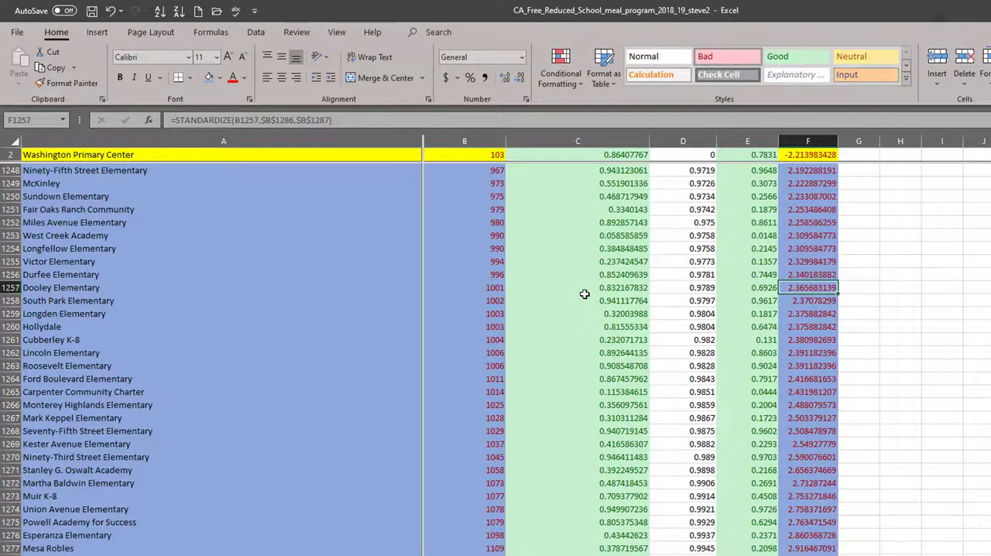
key("Up")
key("Up")
key("Up")
key("Up")
key("Up")
key("Up")
key("Up")
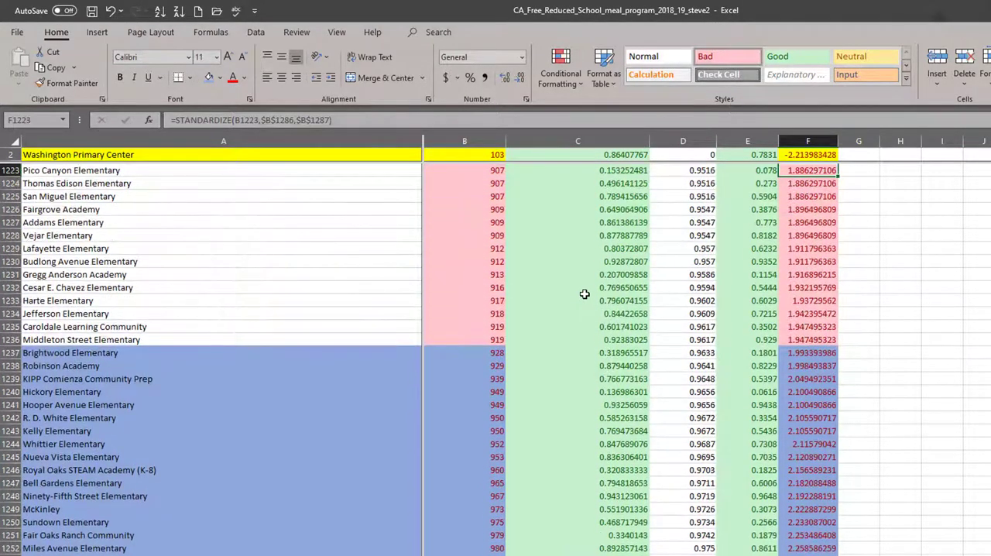
key("Down")
key("Down")
key("Down")
key("Down")
key("Down")
key("Down")
key("Down")
key("Down")
key("Down")
key("Down")
key("Down")
key("Down")
key("Down")
key("Down")
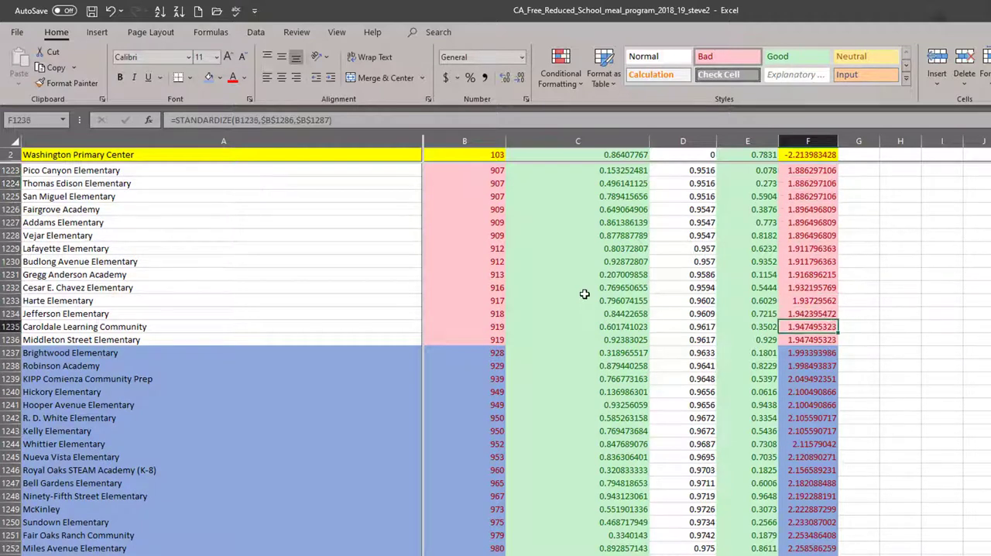
Check the PercentileEnr ranks in D1236 and D1237, where the unusually large schools begin.
key("Left")
key("Left")
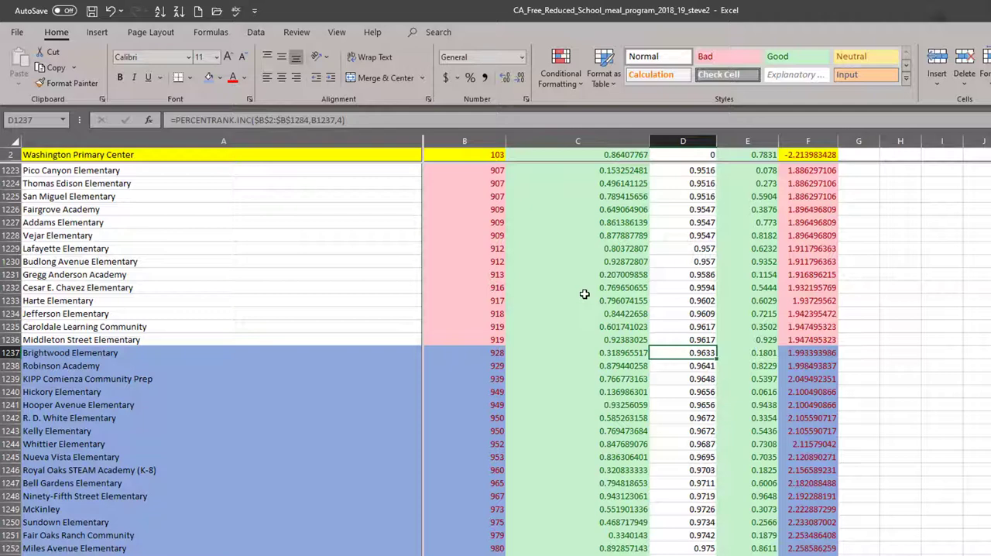
key("ctrl+shift+Down")
key("Up")
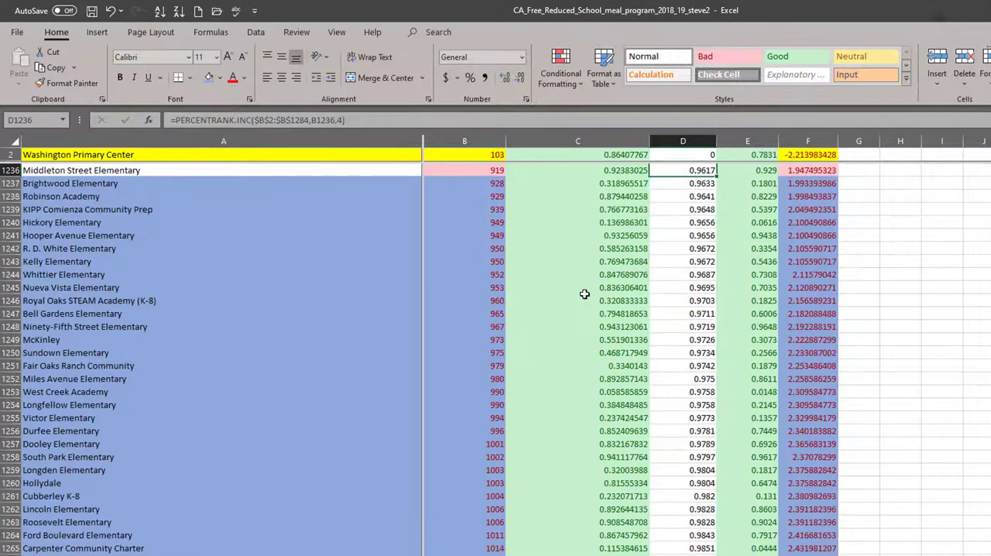
key("Down")
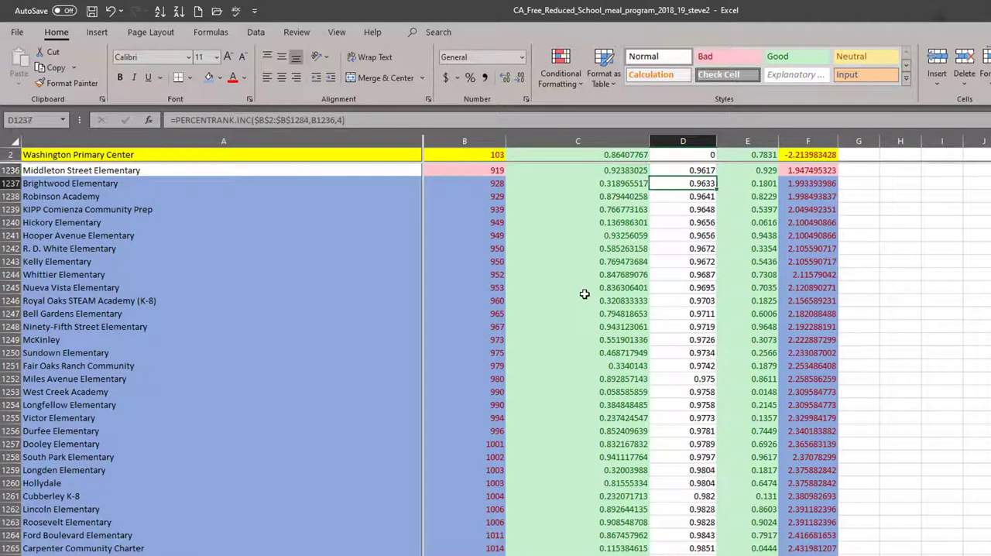
key("Up")
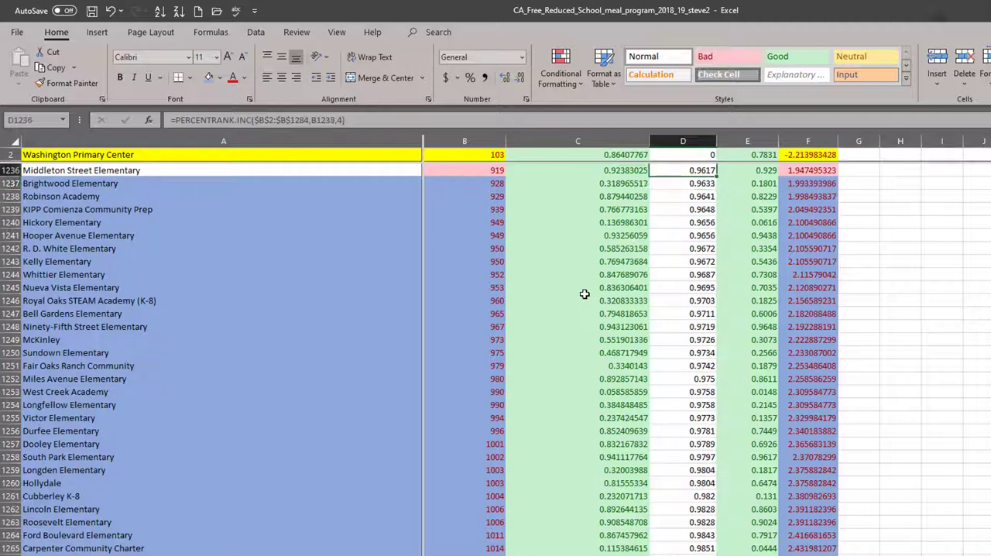
Enter the column header StndFL in G1 and apply the Good cell style to it.
key("Right")
key("Right")
key("ctrl+Up")
key("Down")
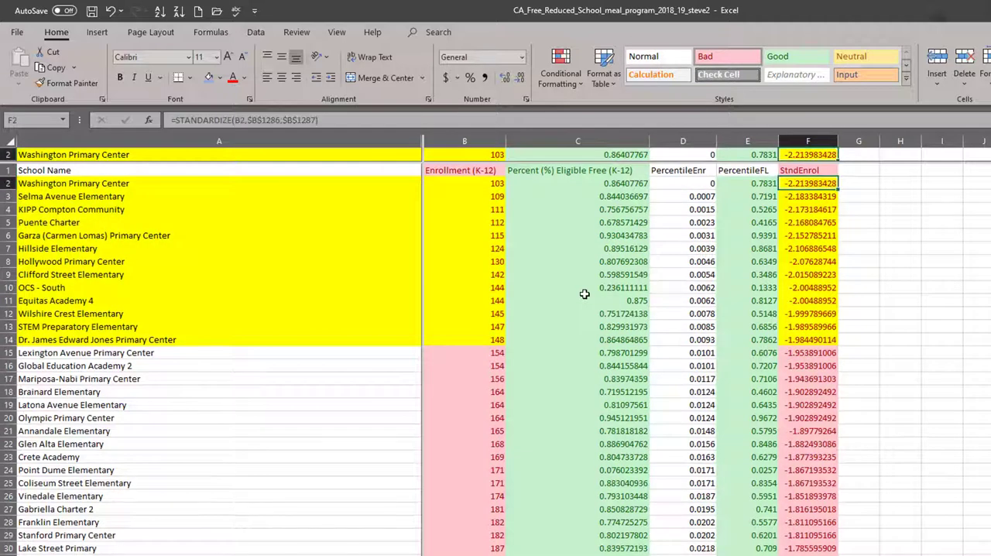
key("Up")
key("Left")
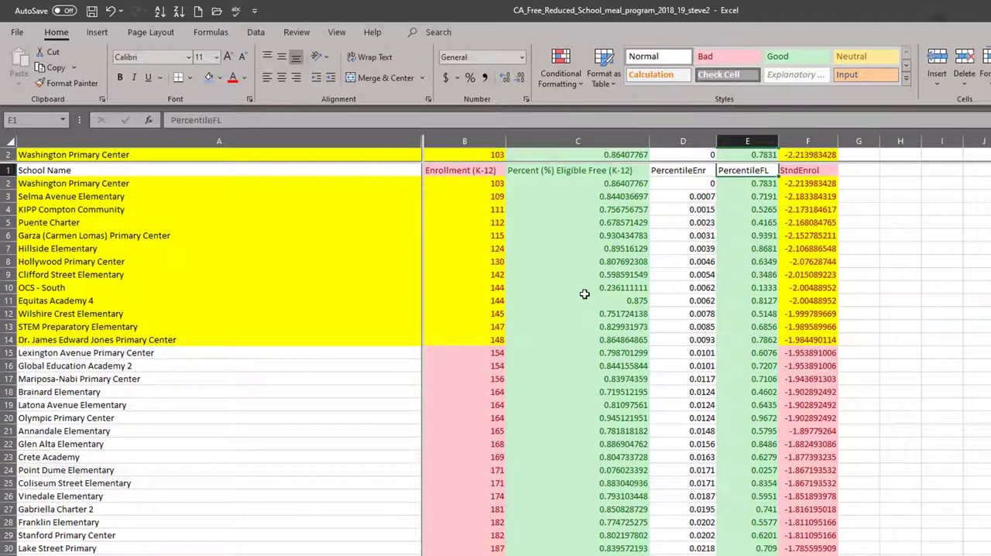
key("Right")
key("Right")
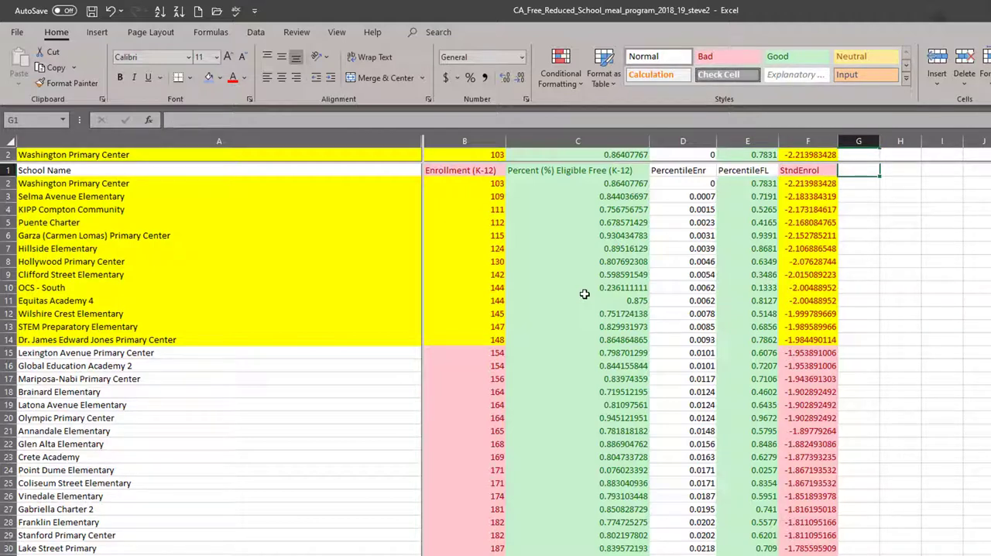
type("S")
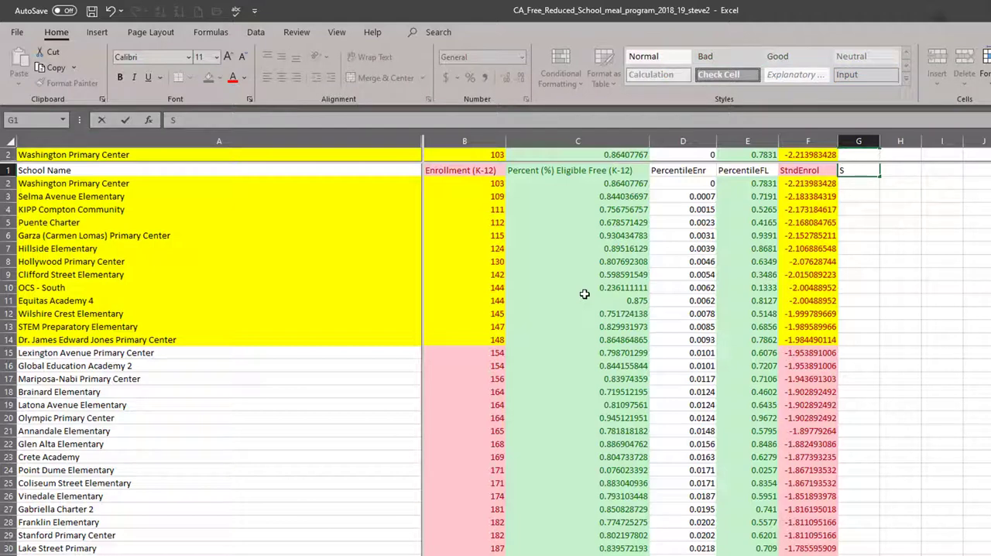
type("tndFL")
key("ctrl+Return")
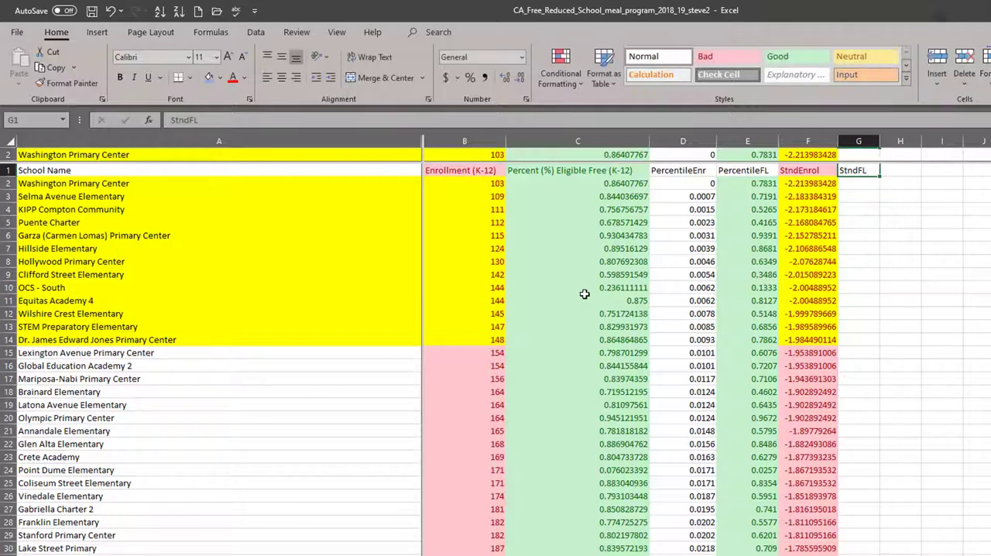
key("Return")
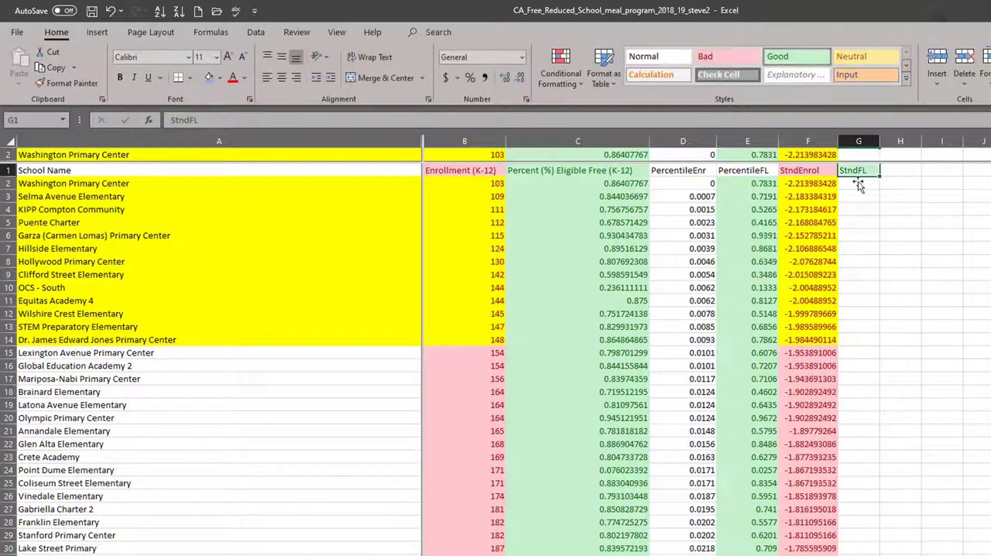
key("Left")
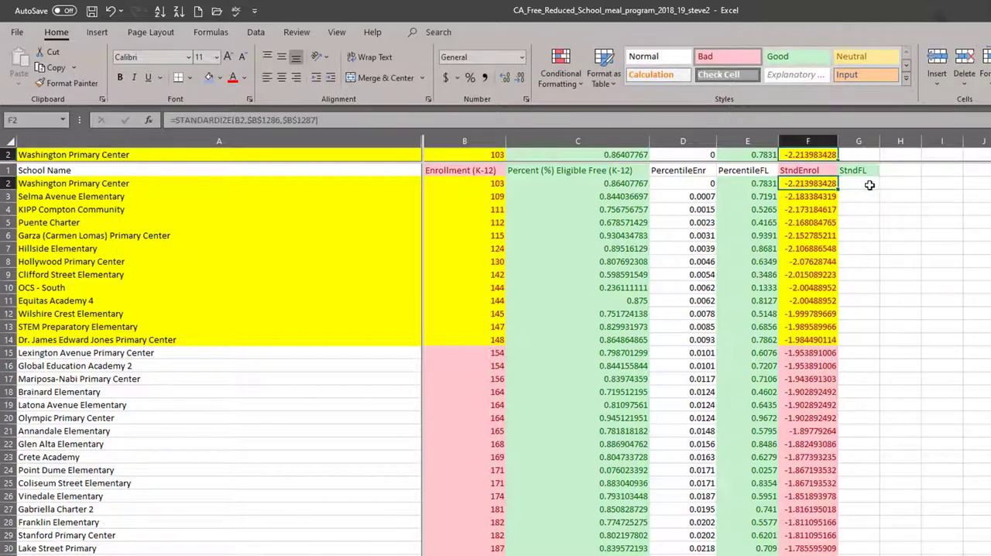
key("ctrl+c")
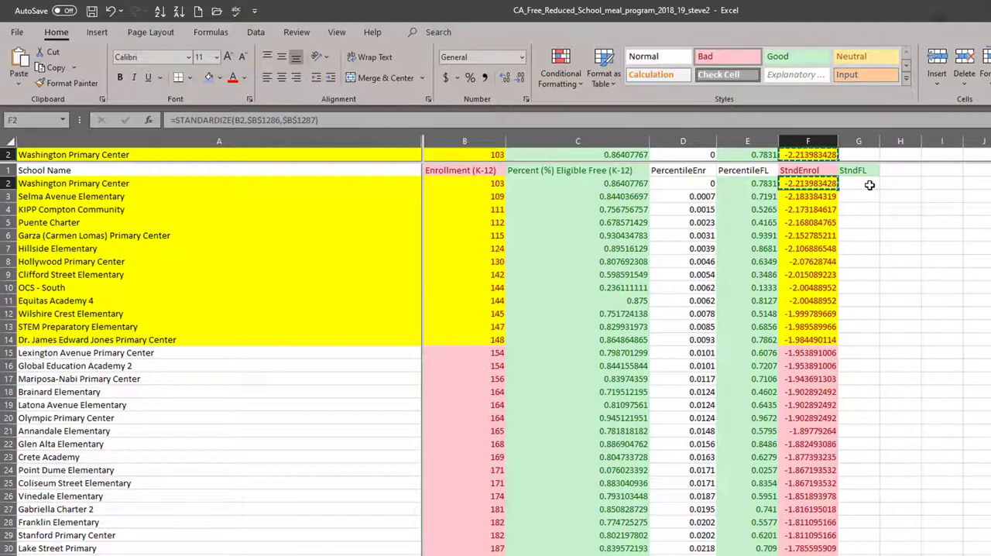
key("Escape")
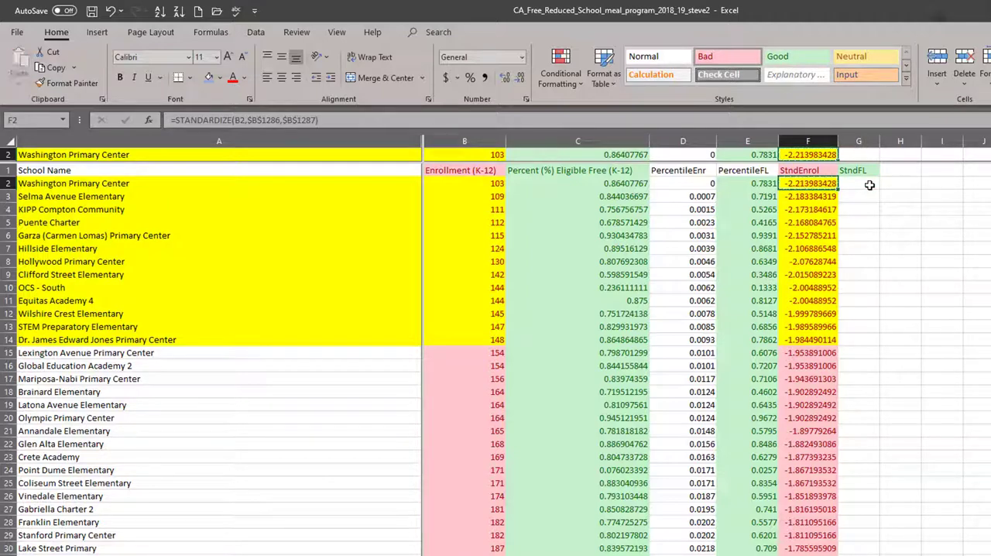
Copy the last school's StndEnrol formula from F1284 into the StndFL cell G1284.
key("ctrl+Down")
key("Down")
key("Down")
key("Down")
key("Down")
key("Down")
key("Down")
key("Down")
key("Down")
key("Down")
key("Down")
key("Down")
key("Down")
key("Down")
key("Down")
key("Down")
key("Down")
key("Down")
key("Down")
key("Down")
key("Down")
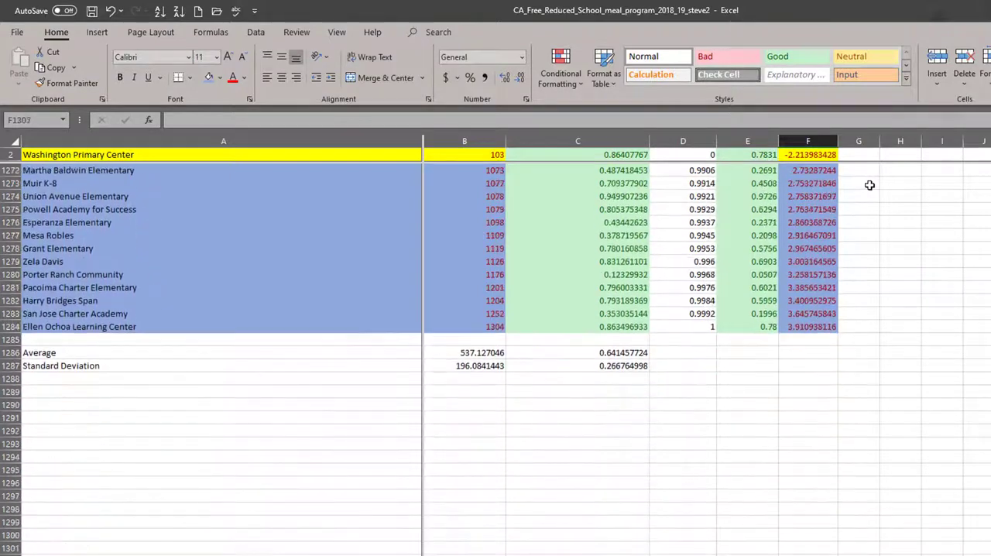
key("Up")
key("Up")
key("Up")
key("Up")
key("Up")
key("Up")
key("Up")
key("Up")
key("Up")
key("Up")
key("Up")
key("Up")
key("Up")
key("Up")
key("Up")
key("Up")
key("Up")
key("Up")
key("Up")
key("Up")
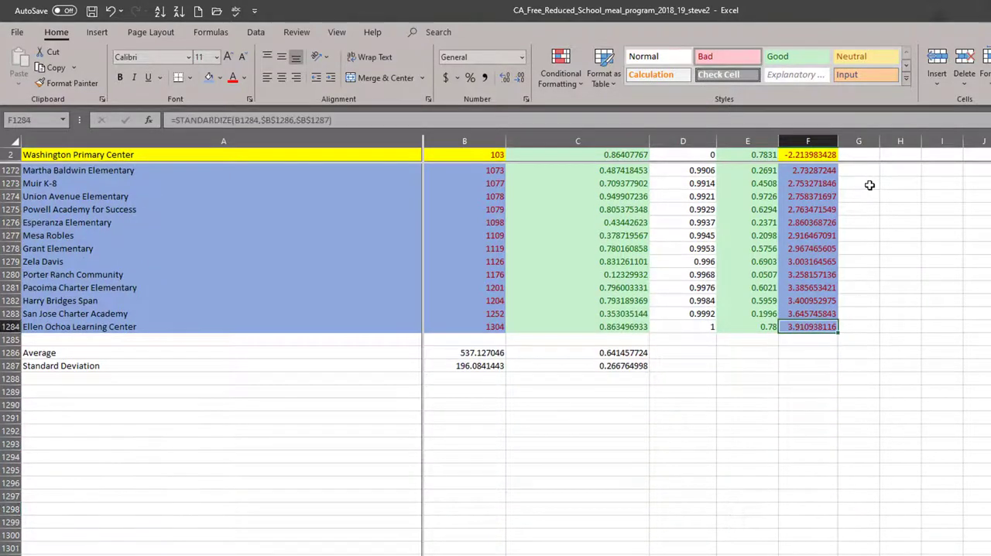
key("ctrl+c")
key("Right")
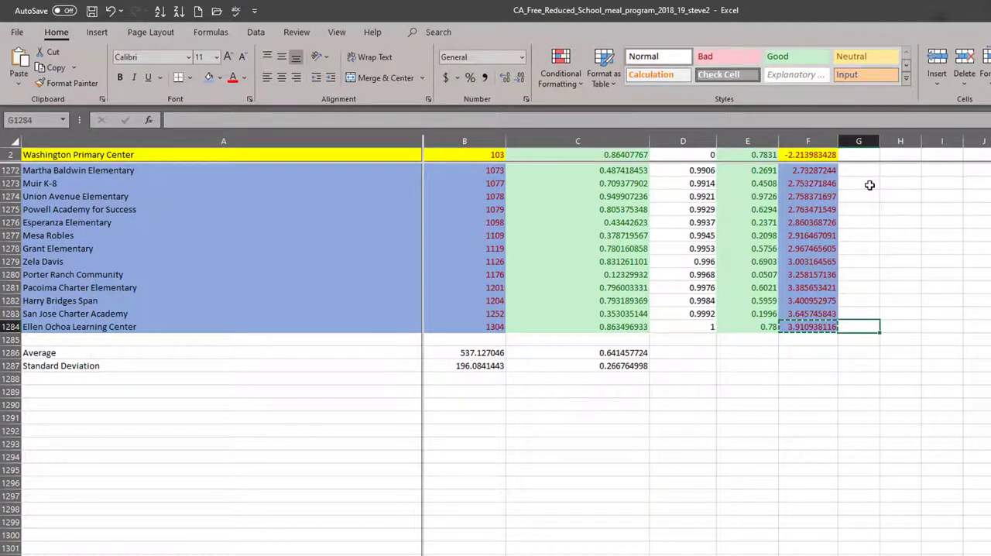
key("ctrl+v")
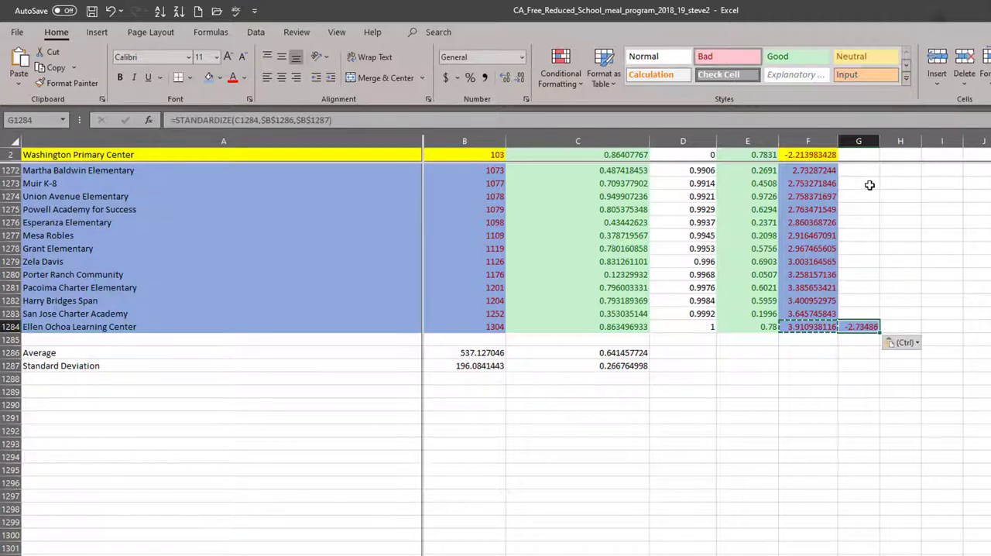
Change the formula in G1284 to =STANDARDIZE(C1284,$C$1286,$C$1287) and give the cell the Good style.
key("F2")
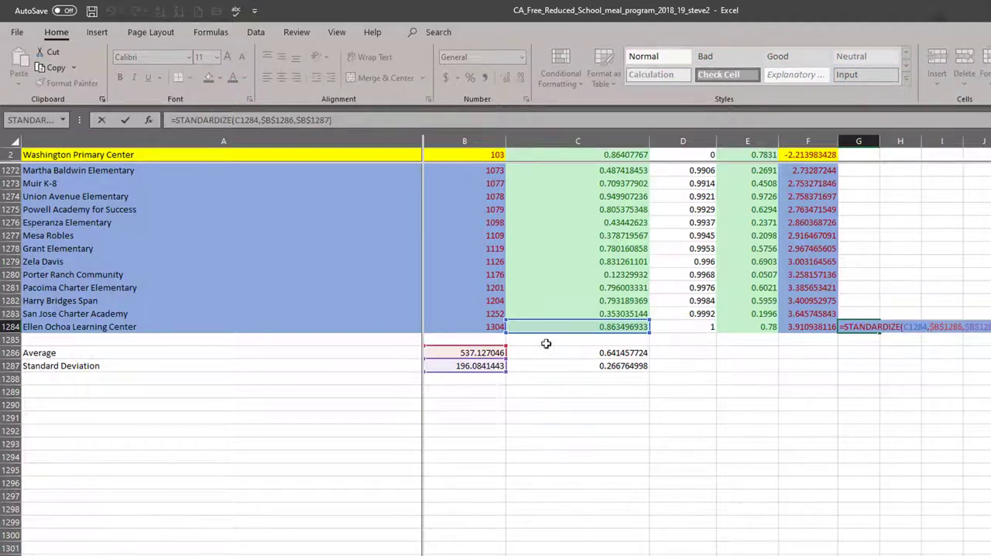
left_click_drag(473, 360, 526, 354)
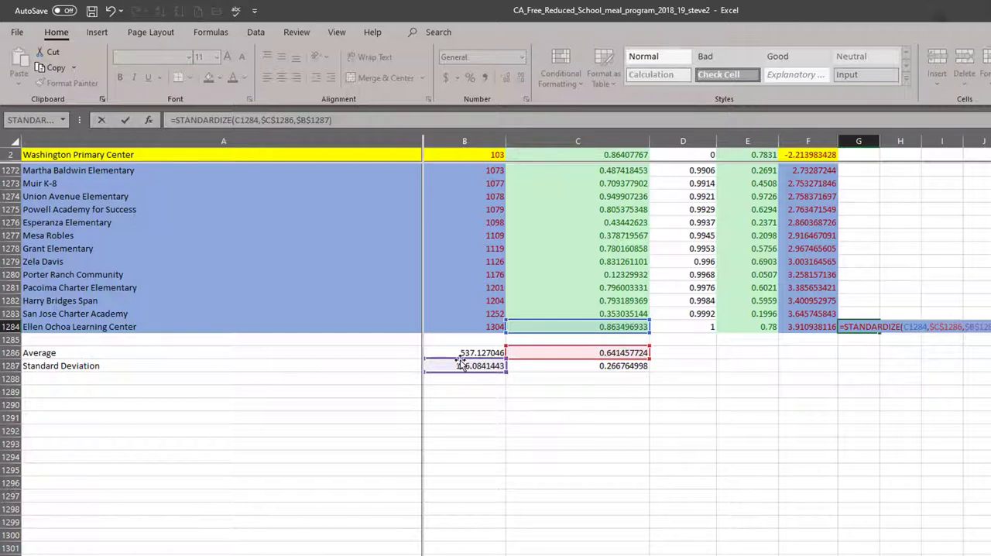
left_click_drag(461, 364, 571, 371)
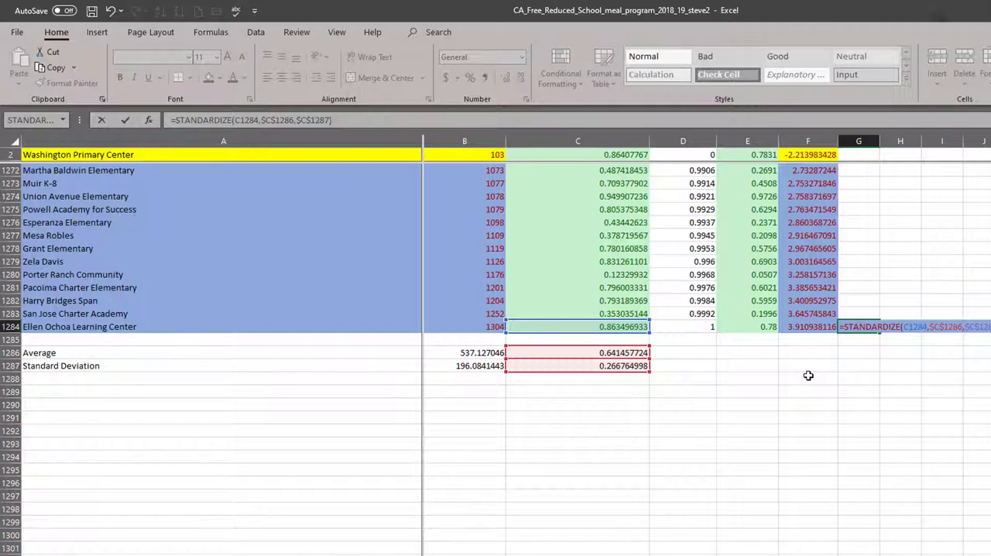
key("ctrl+Return")
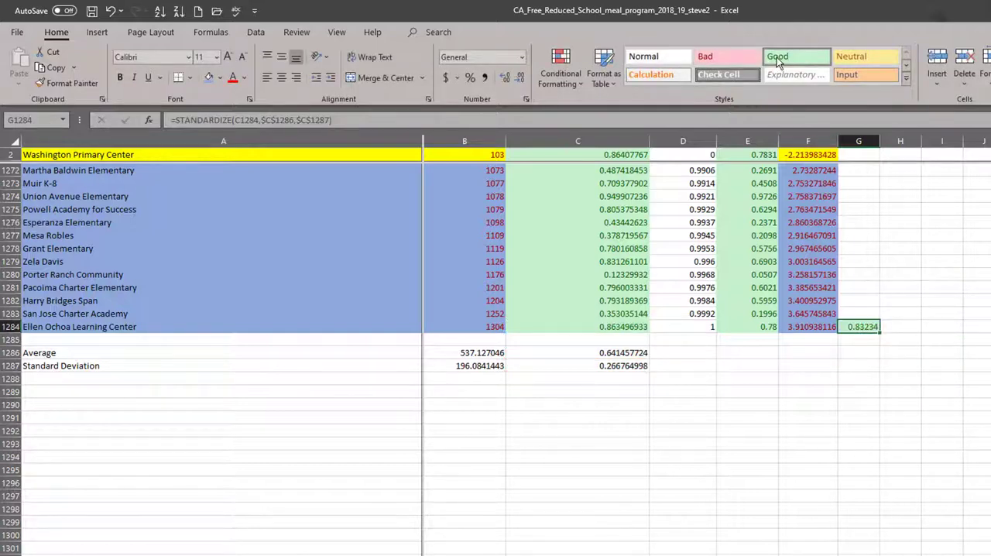
Copy the StndFL formula from G1284 up through the column to G2 and review the filled scores.
key("ctrl+c")
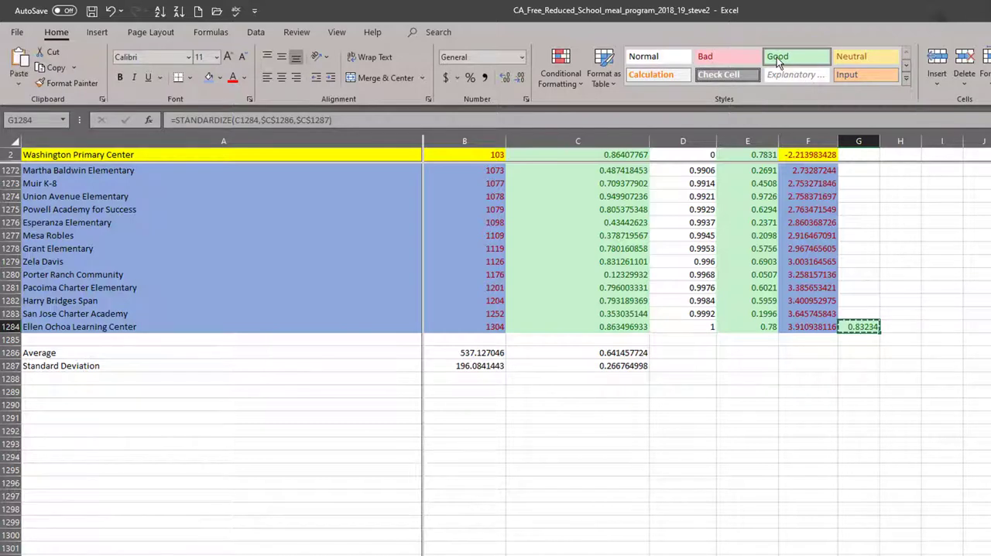
key("Left")
key("Left")
key("Left")
key("Left")
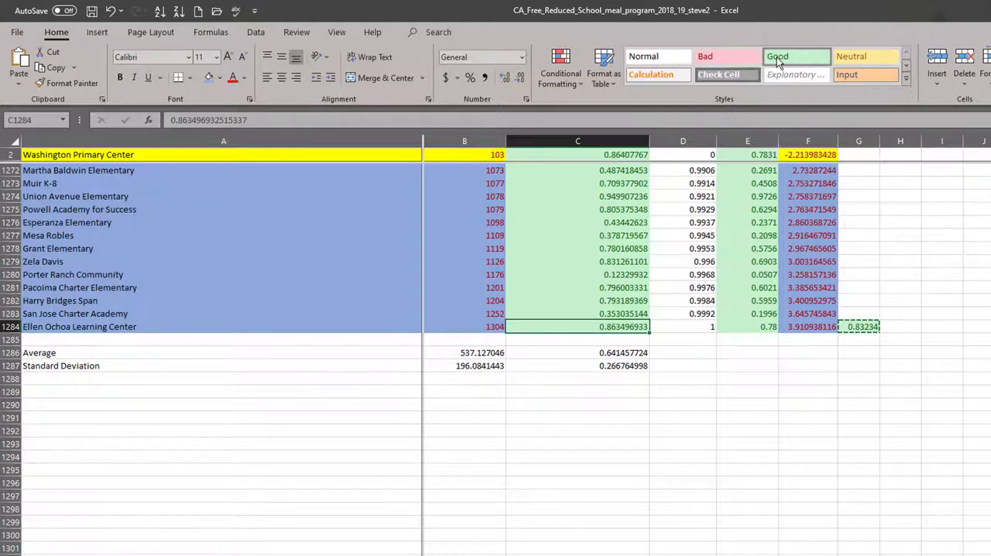
key("Right")
key("Right")
key("Right")
key("Right")
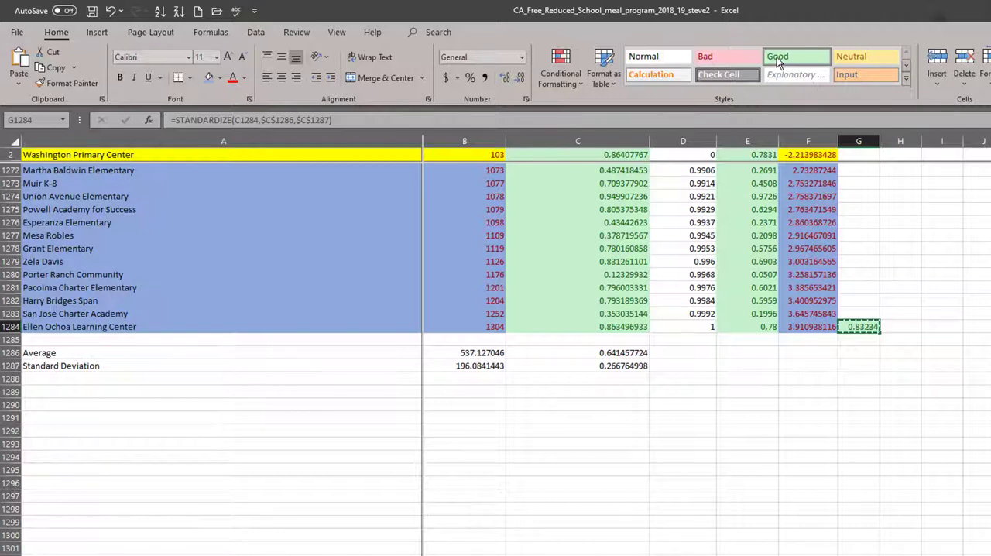
key("ctrl+shift+Up")
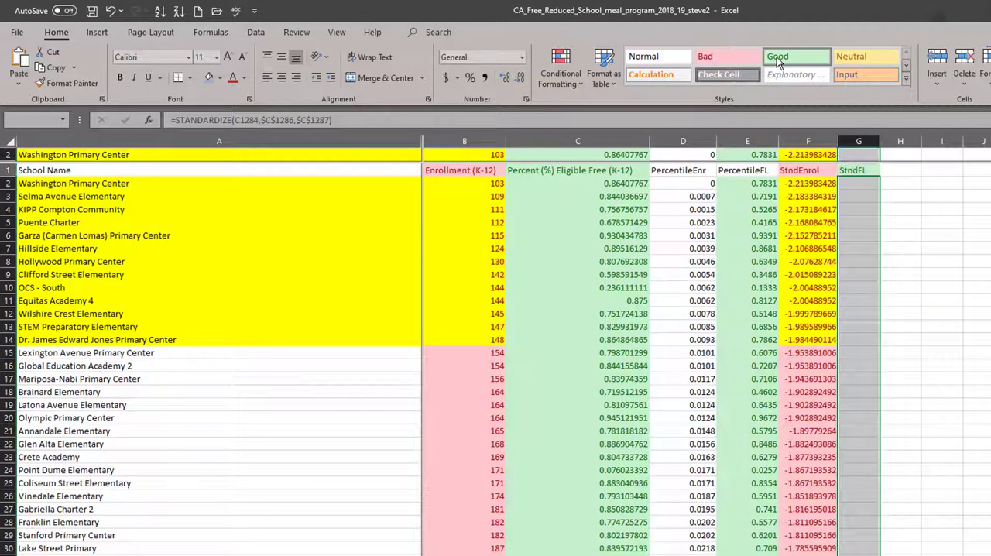
key("ctrl+d")
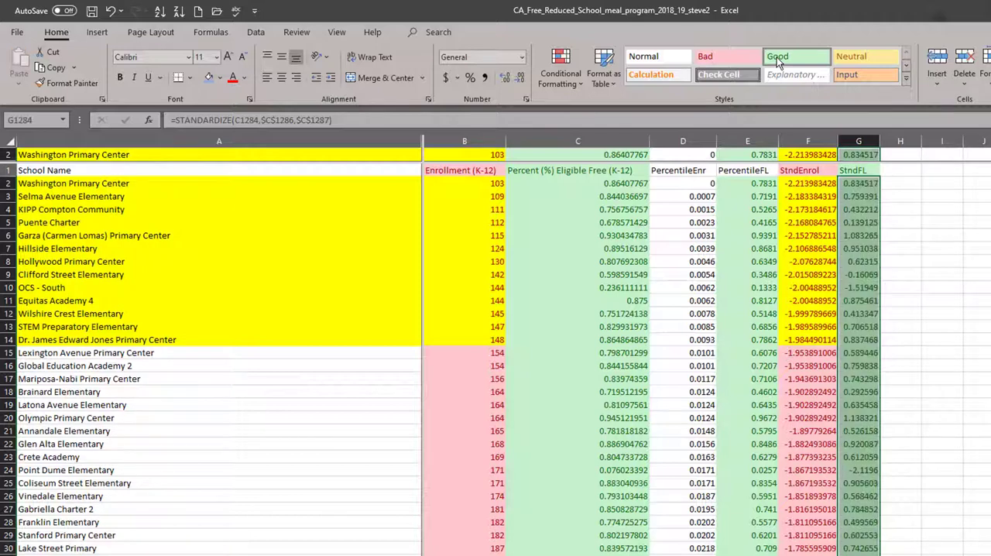
key("Down")
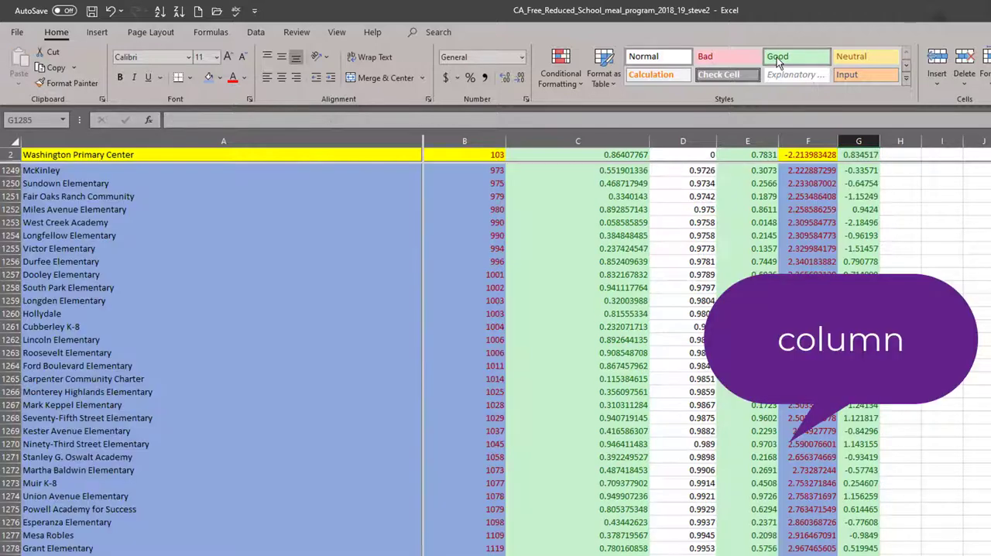
key("Up")
key("ctrl+Up")
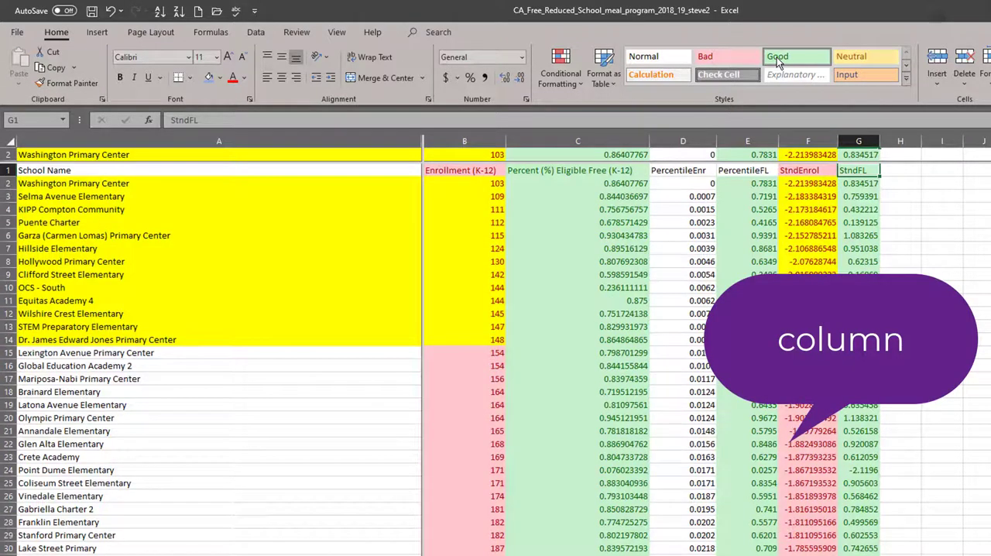
left_click(586, 174)
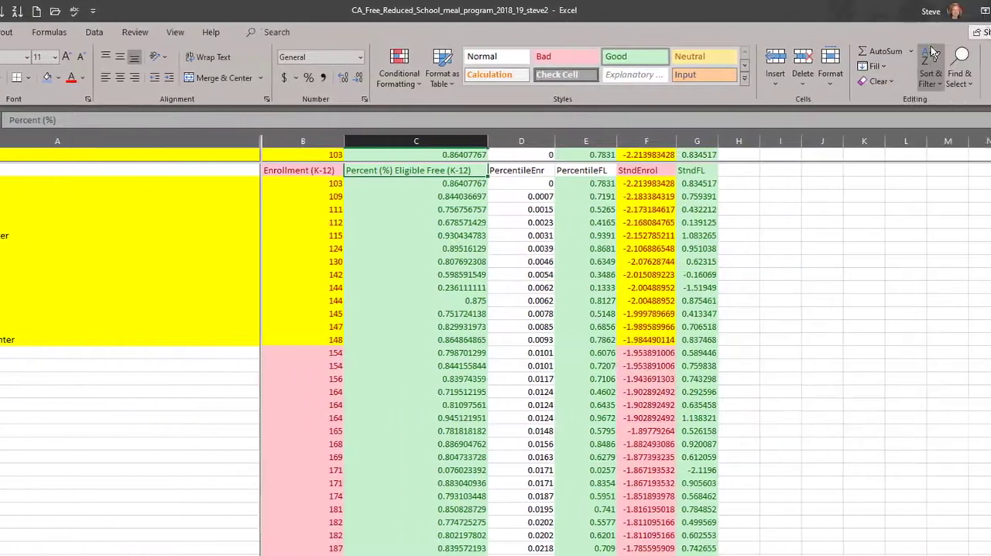
left_click(855, 56)
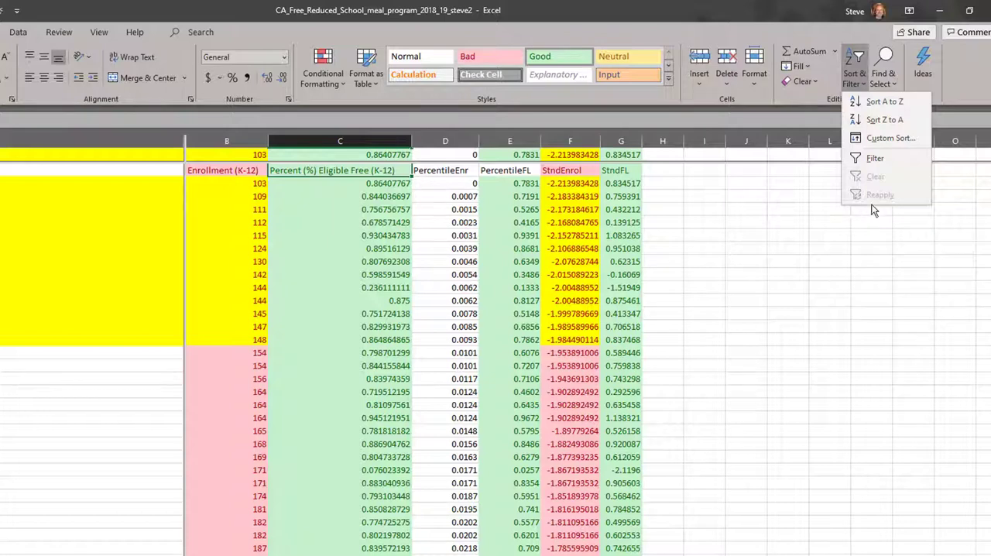
left_click(367, 153)
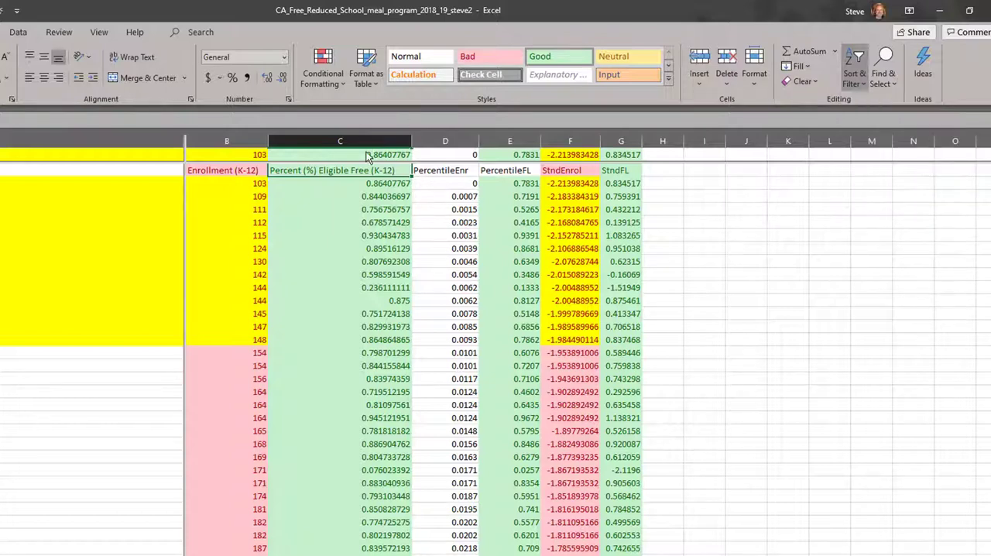
Show header row 1 in the upper pane of the split worksheet.
left_click(363, 153)
scroll(362, 153, "up", 1)
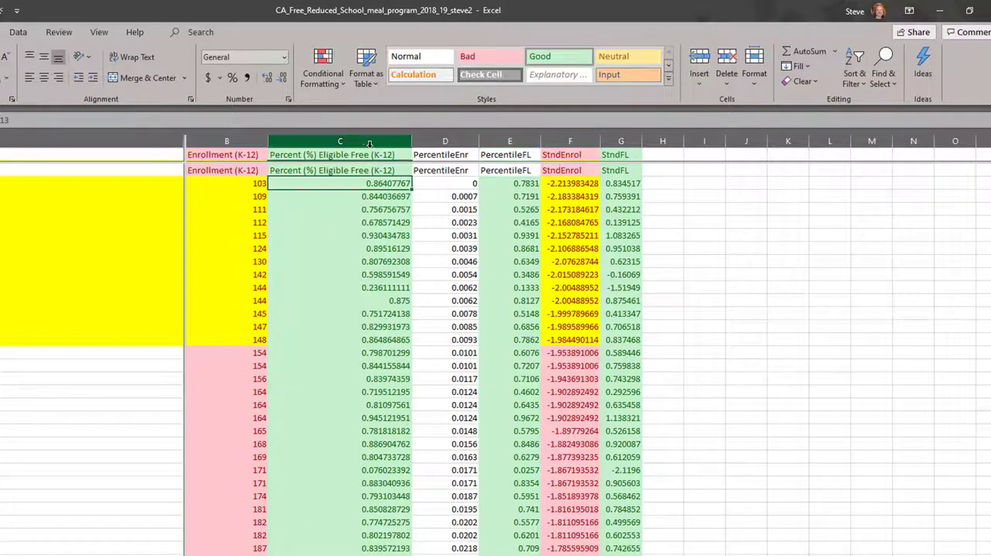
Sort the school rows by Percent (%) Eligible Free (K-12) in ascending order and restore header row 1 in the upper pane.
left_click(382, 155)
left_click(854, 73)
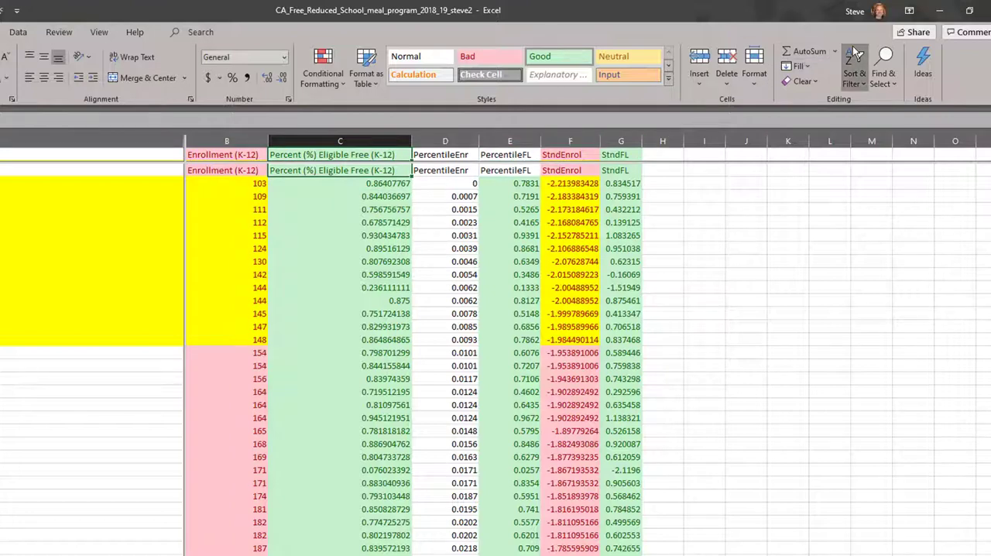
left_click(859, 101)
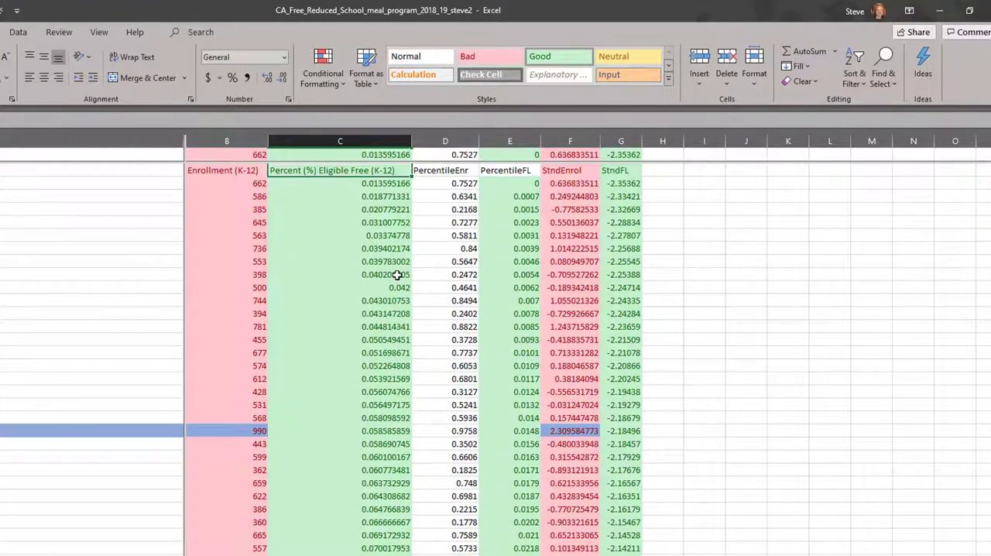
left_click(363, 155)
scroll(364, 155, "up", 1)
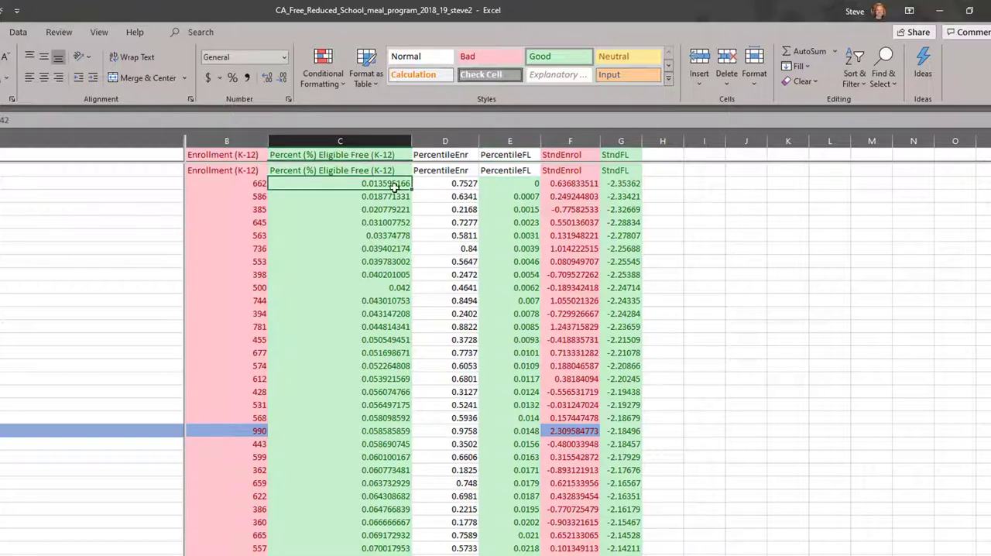
Fill the unusually low StndFL scores, from G2 down to the cell with -1.95698, with yellow.
scroll(398, 213, "down", 2)
left_click_drag(626, 198, 626, 205)
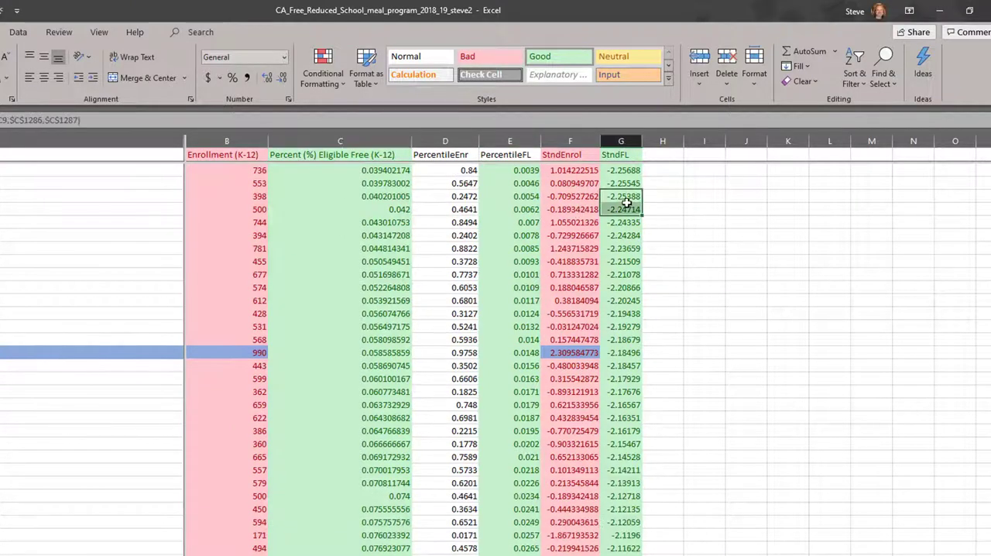
key("ctrl+Up")
key("Down")
key("shift+Down")
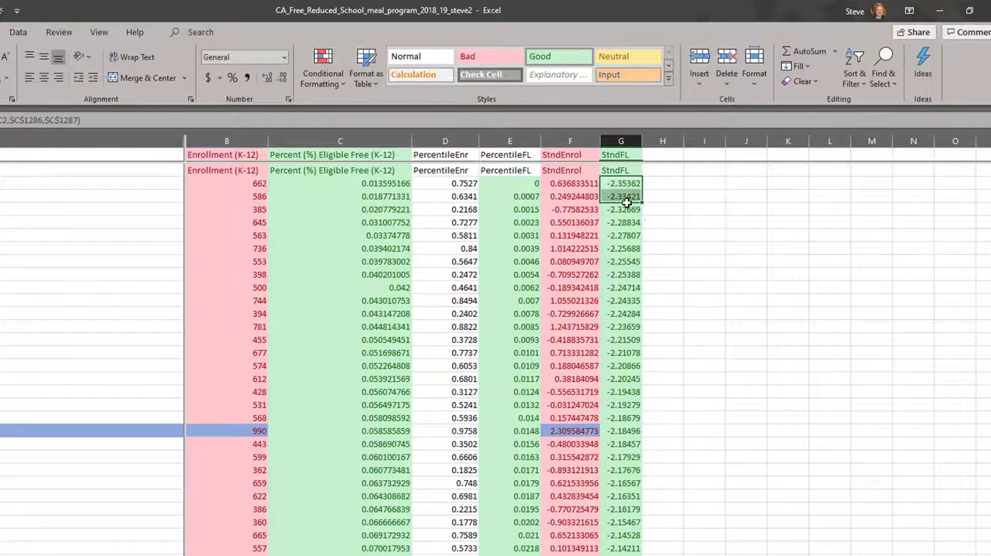
key("ctrl+shift+Down")
scroll(625, 203, "down", 20)
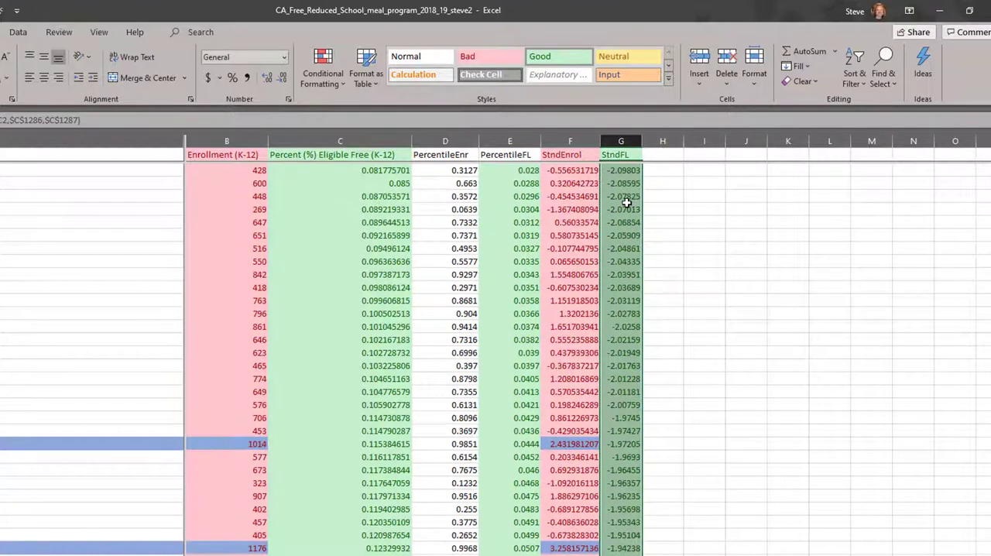
scroll(626, 203, "up", 12)
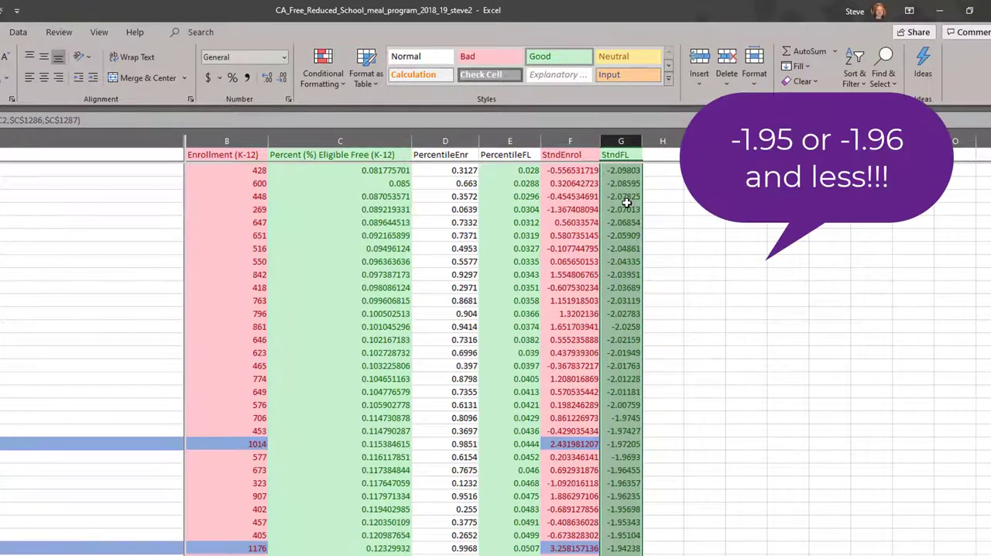
key("shift+Up")
key("shift+Up")
key("shift+Up")
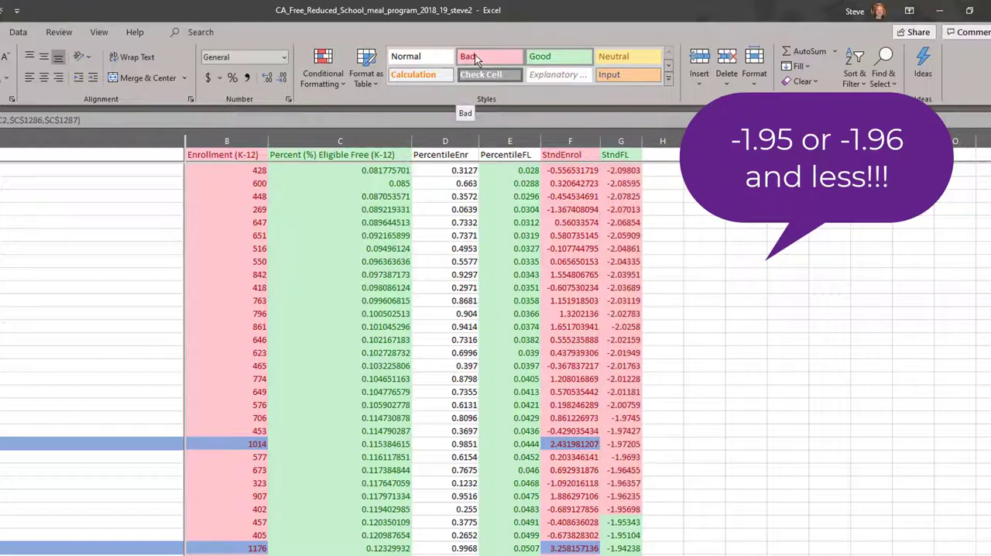
left_click(539, 56)
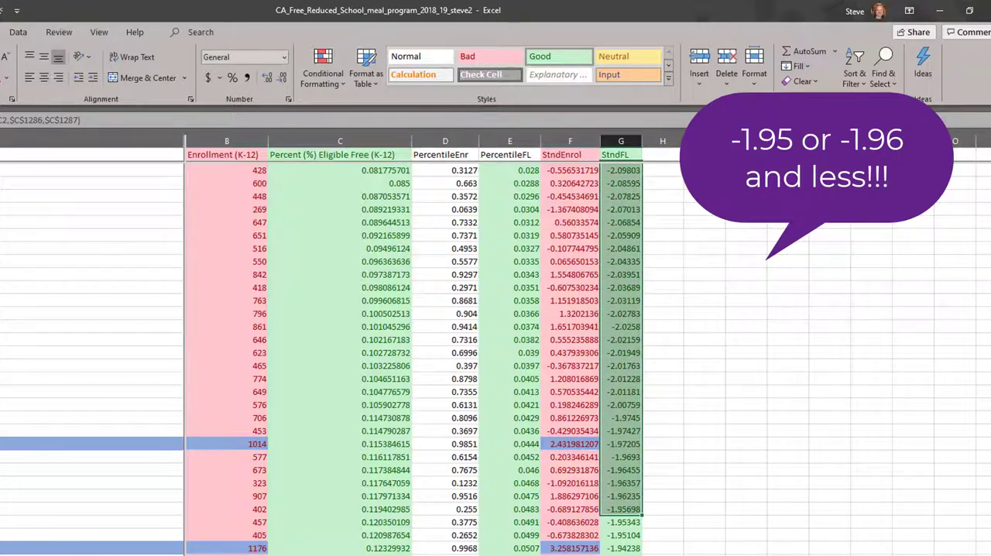
left_click(0, 79)
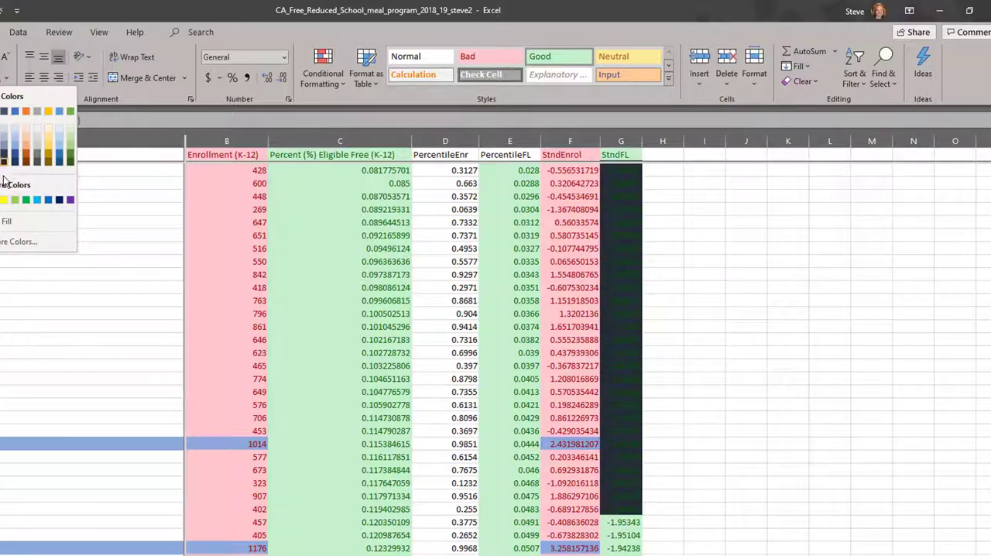
left_click(3, 200)
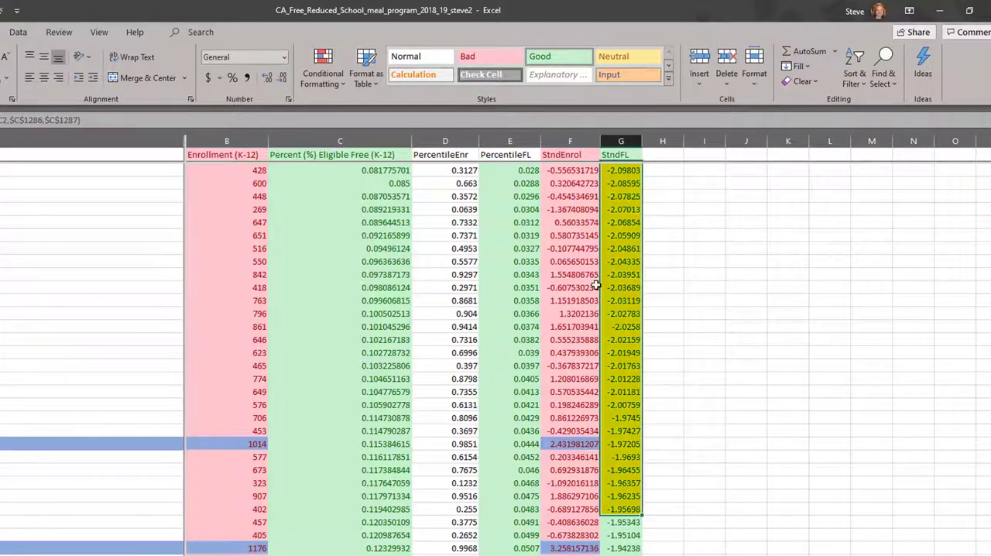
Check both ends of the StndFL column, selecting the highest scores in G1269:G1284 to look for unusually high values.
left_click(629, 276)
key("ctrl+Up")
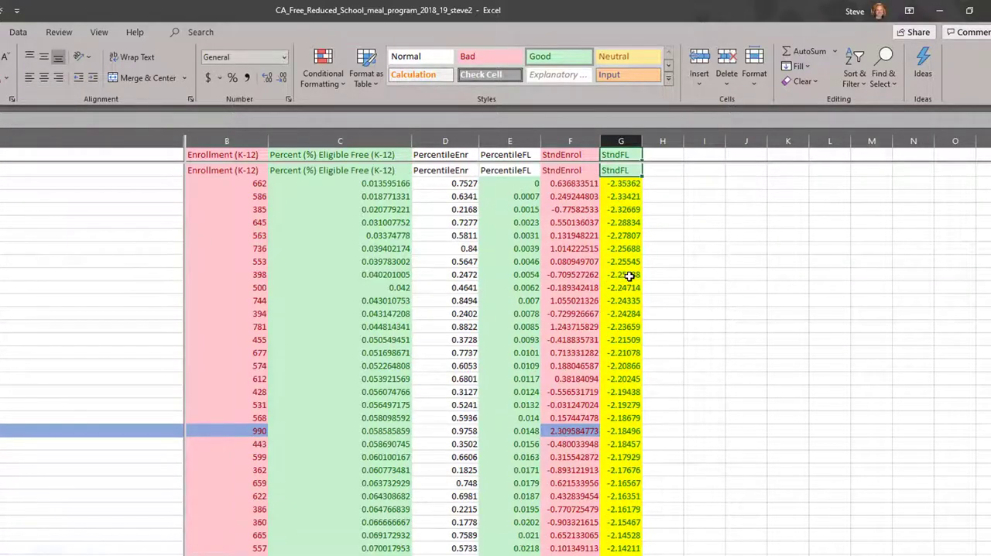
key("Down")
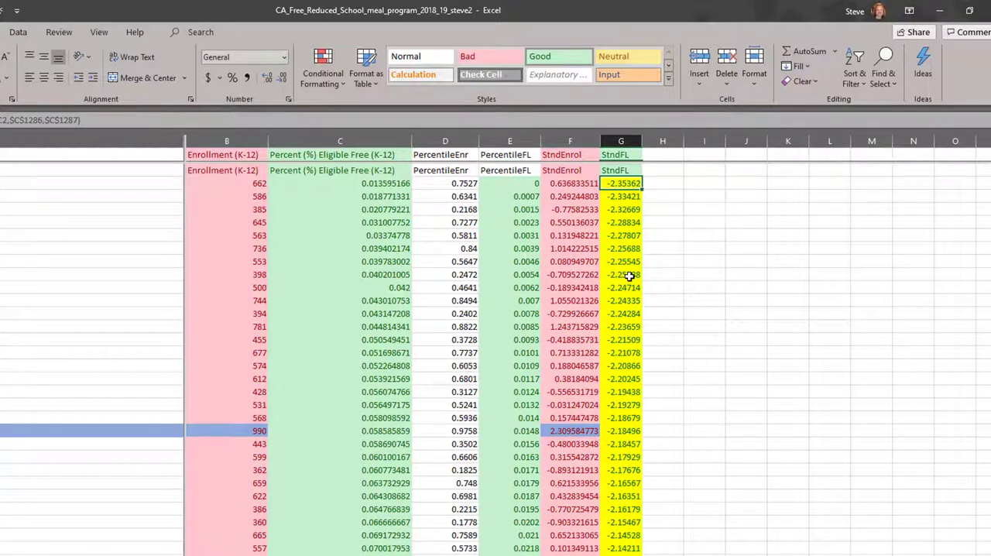
key("ctrl+Down")
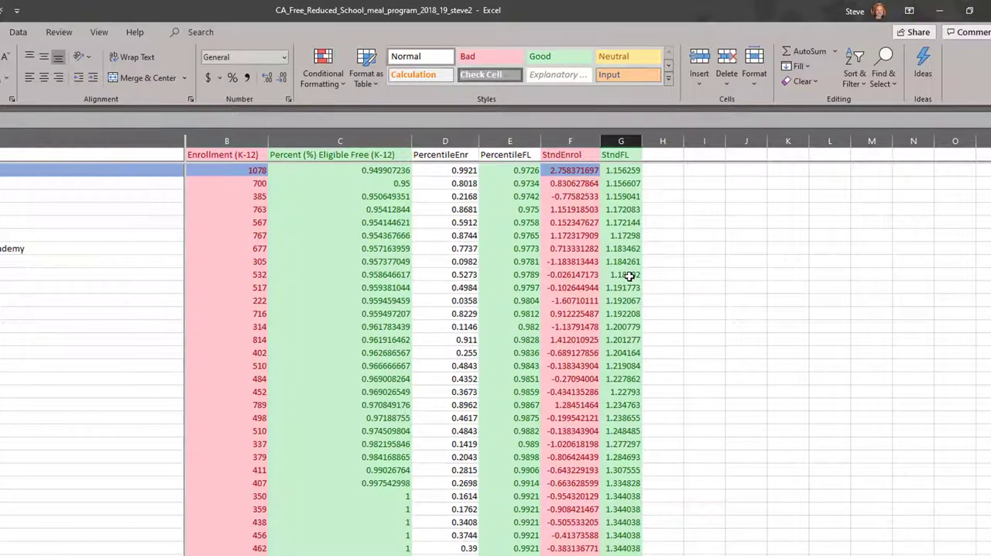
key("shift+Up")
key("shift+Up")
key("shift+Up")
key("shift+Up")
key("shift+Up")
key("shift+Up")
key("shift+Up")
key("shift+Up")
key("shift+Up")
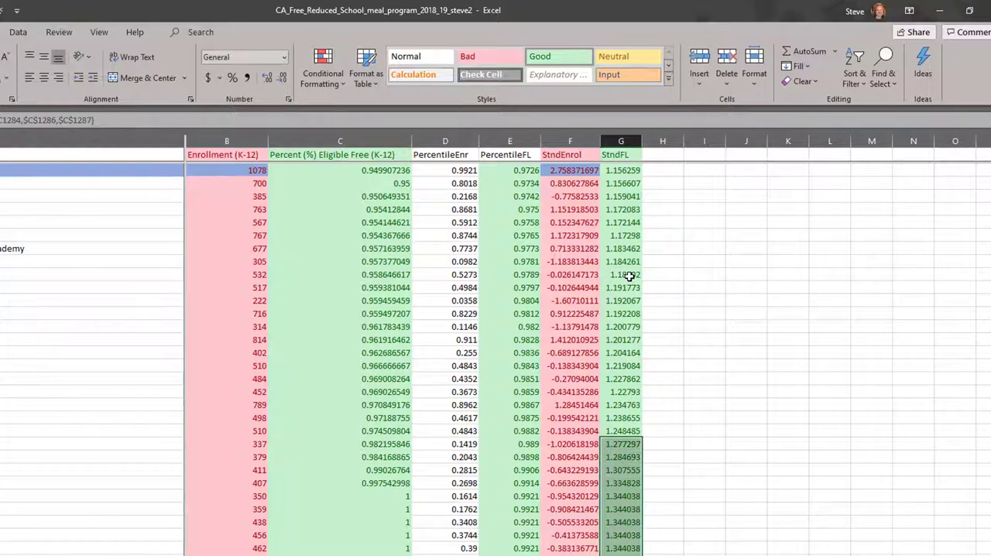
key("shift+Up")
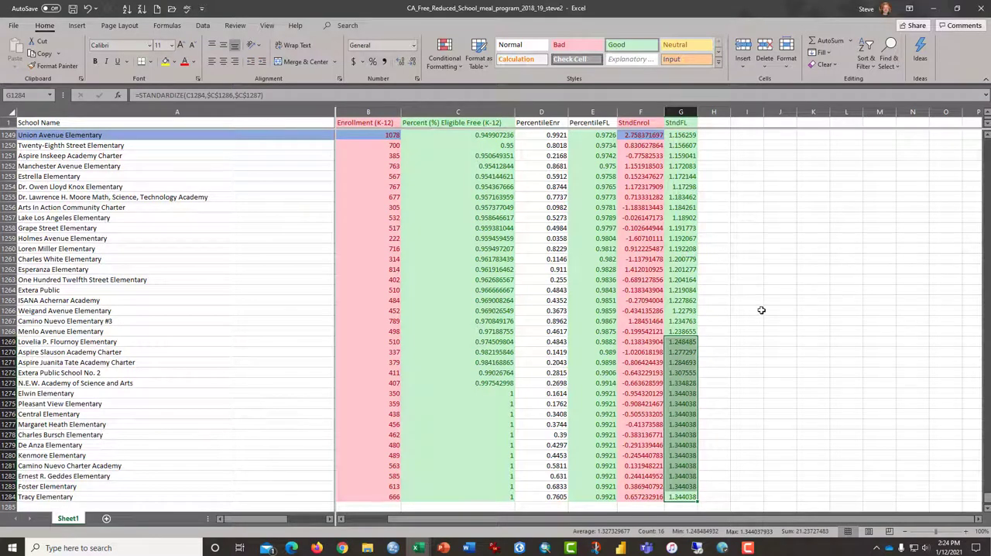
Insert a histogram of the Percent (%) Eligible Free (K-12) column and enlarge the chart to examine its distribution.
left_click(458, 112)
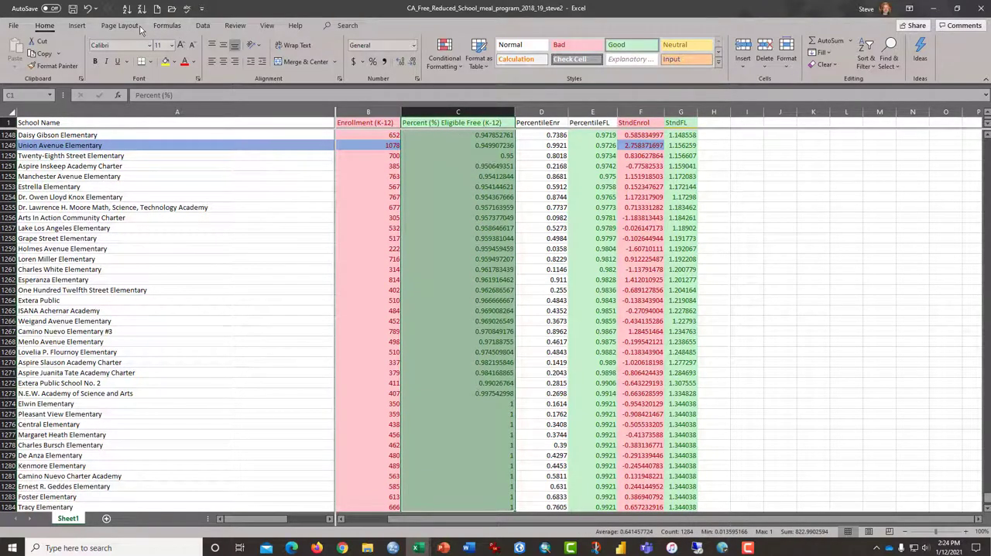
left_click(80, 27)
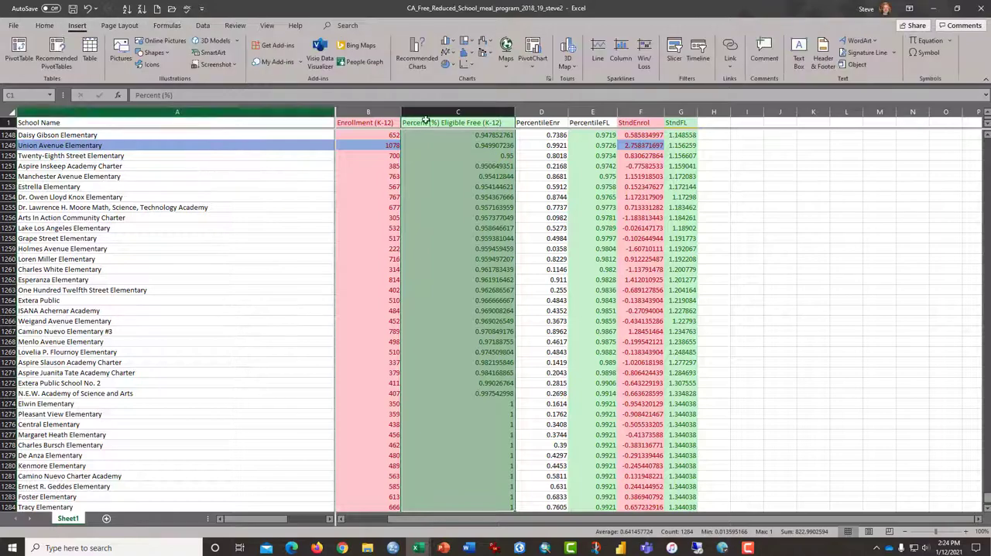
left_click(466, 56)
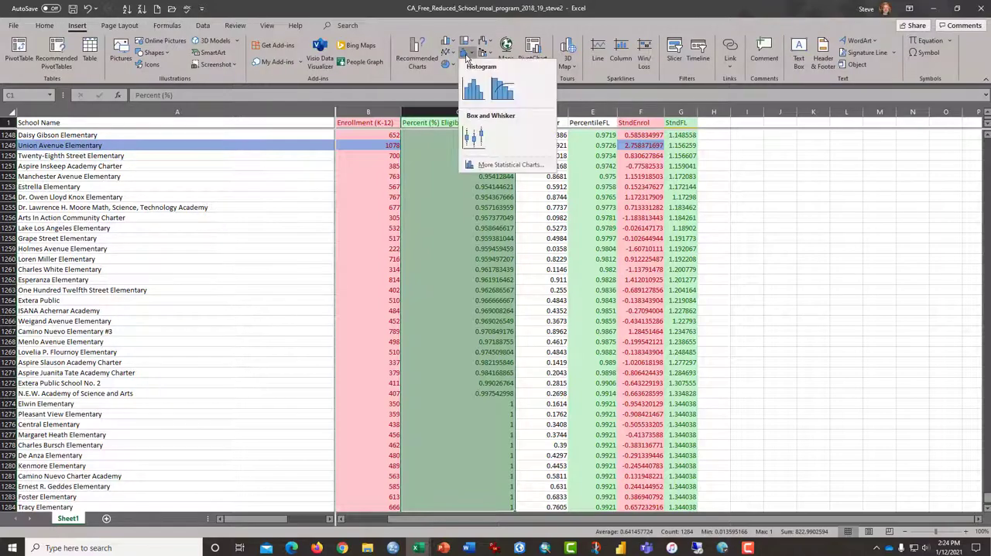
left_click(476, 92)
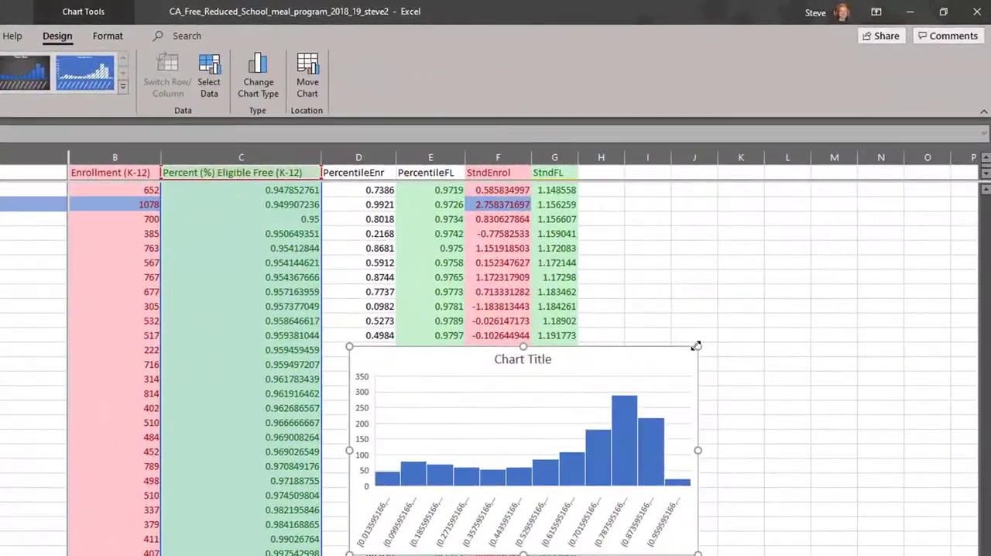
left_click_drag(713, 323, 834, 262)
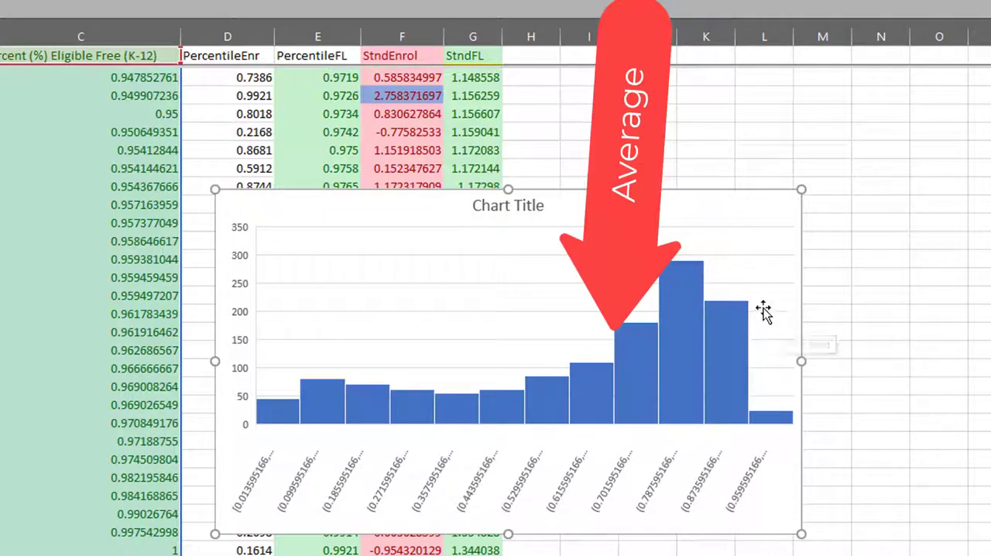
mouse_move(730, 318)
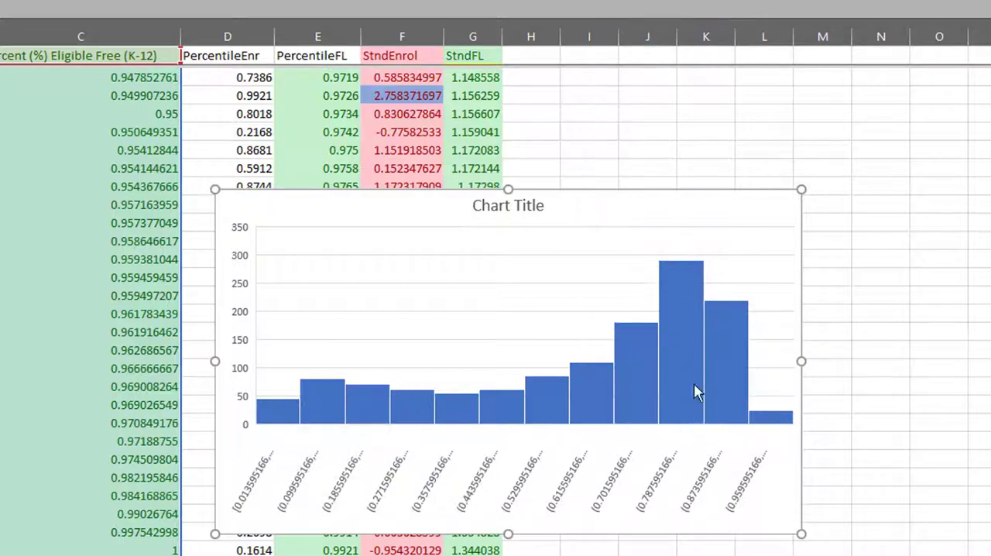
mouse_move(757, 425)
mouse_move(691, 379)
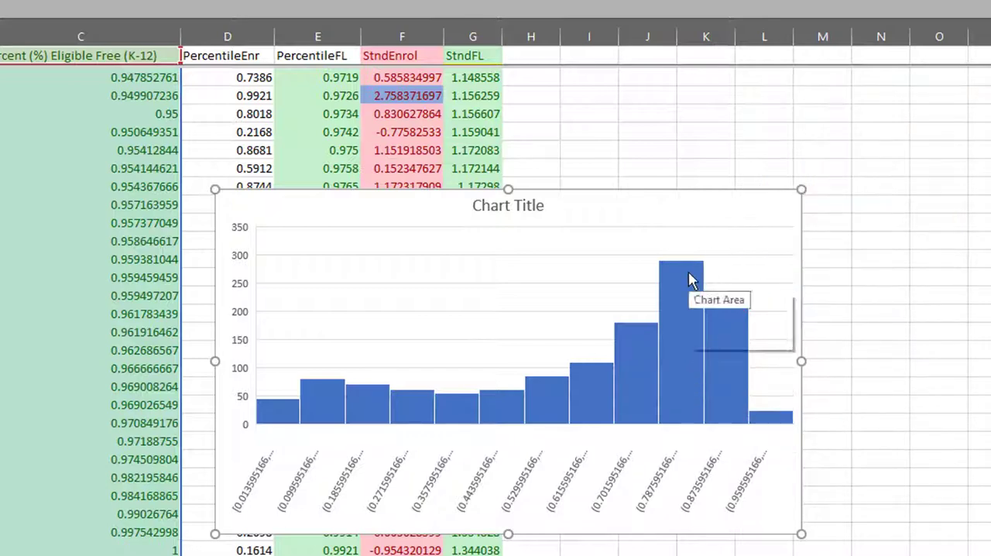
mouse_move(690, 282)
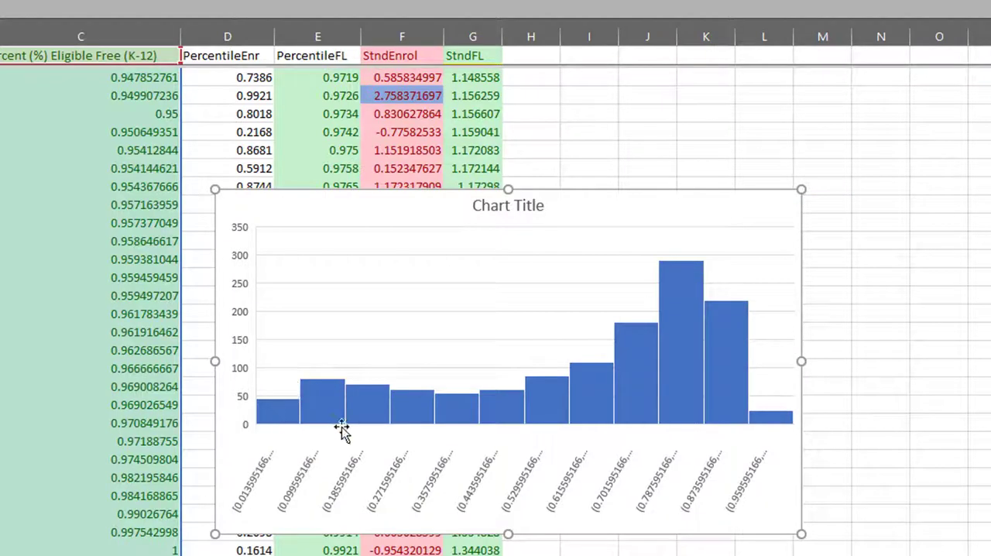